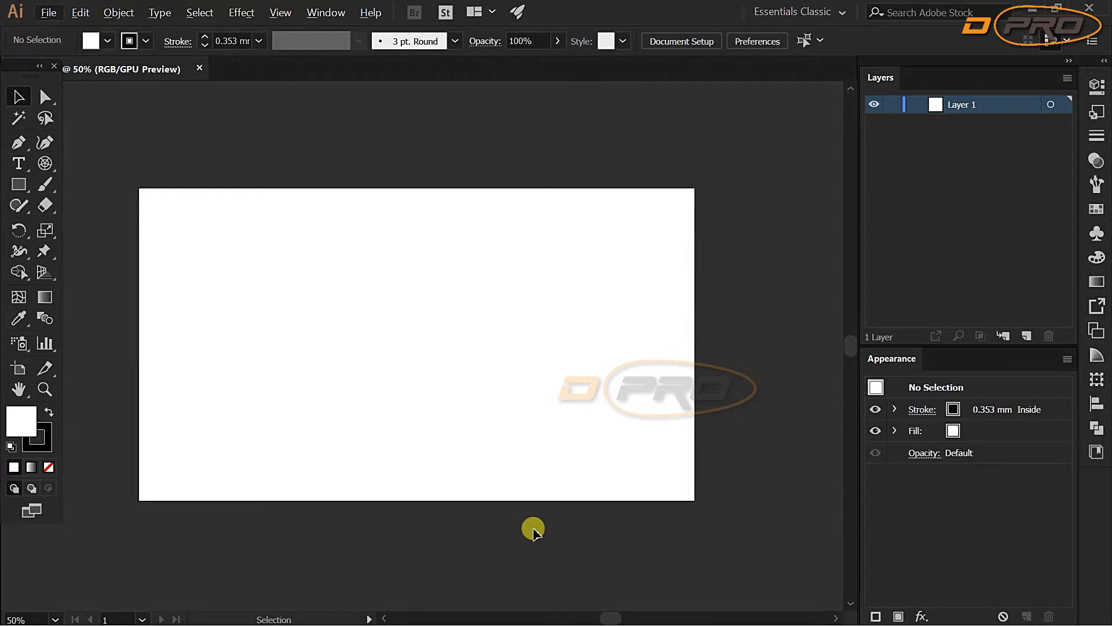
pyautogui.click(49, 163)
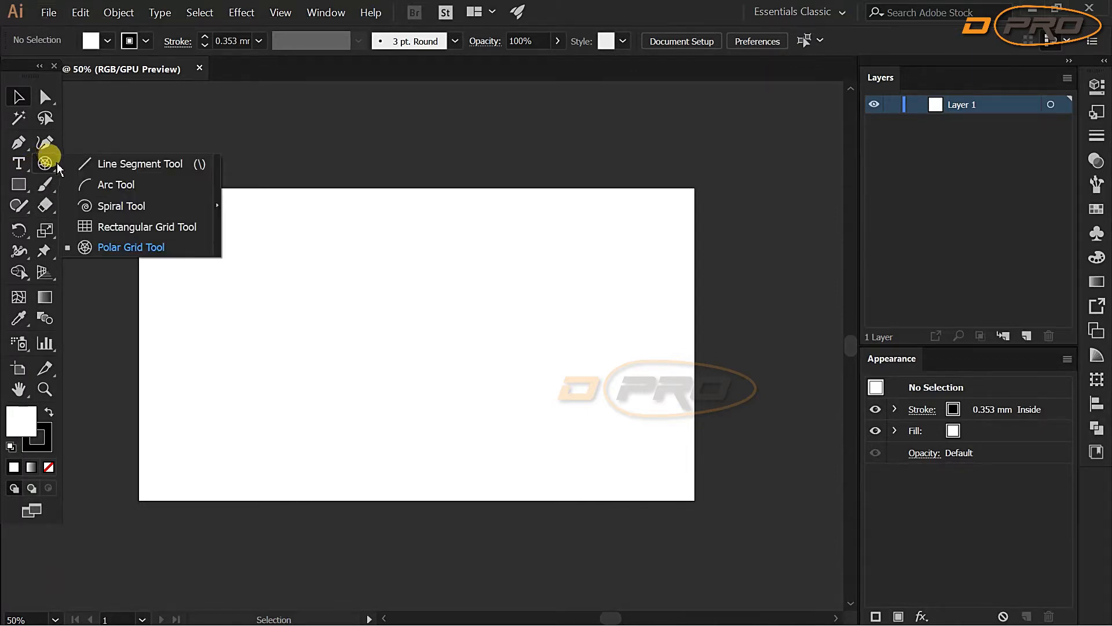
pyautogui.click(134, 206)
pyautogui.moveTo(253, 281); pyautogui.dragTo(366, 391)
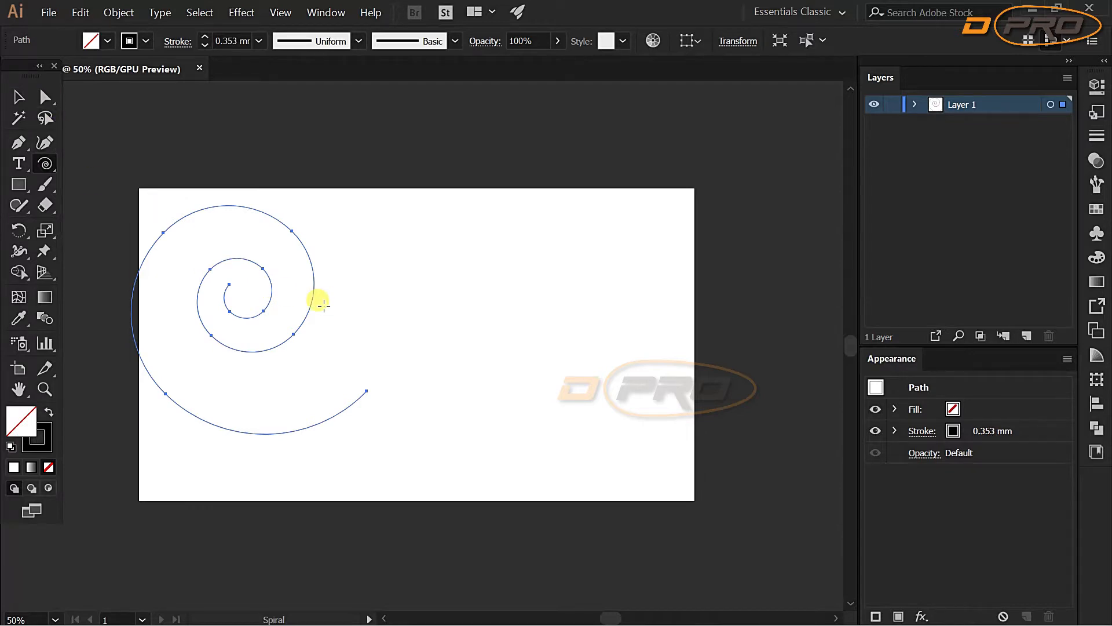
pyautogui.press('Delete')
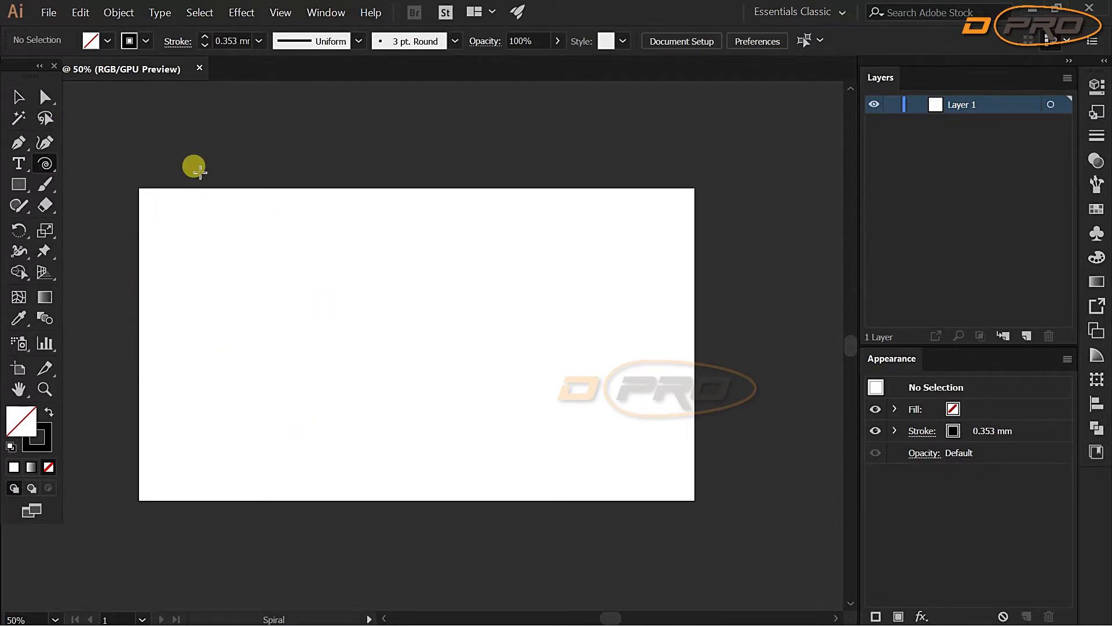
# Create a 600 by 600 px polar grid with 20 concentric dividers and 0 radial dividers
pyautogui.click(48, 161)
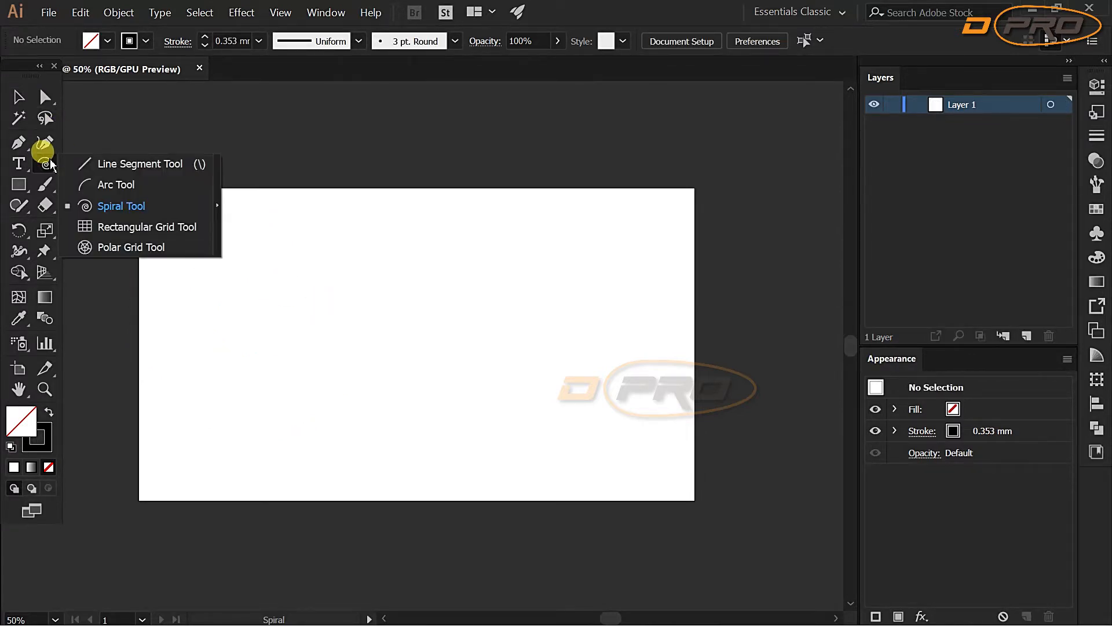
pyautogui.click(166, 249)
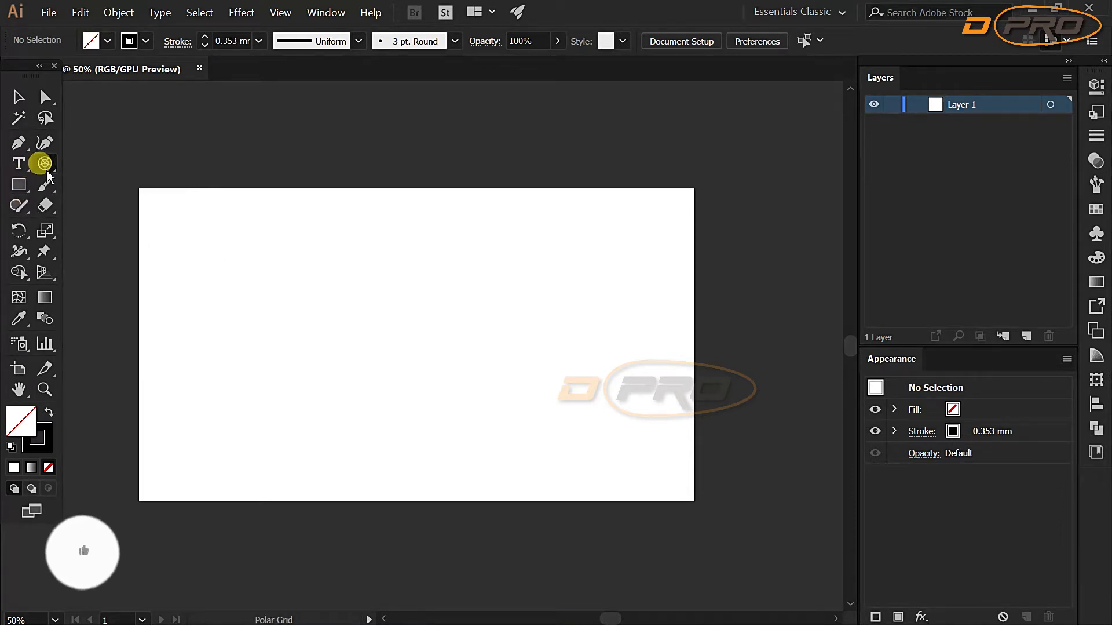
pyautogui.click(399, 316)
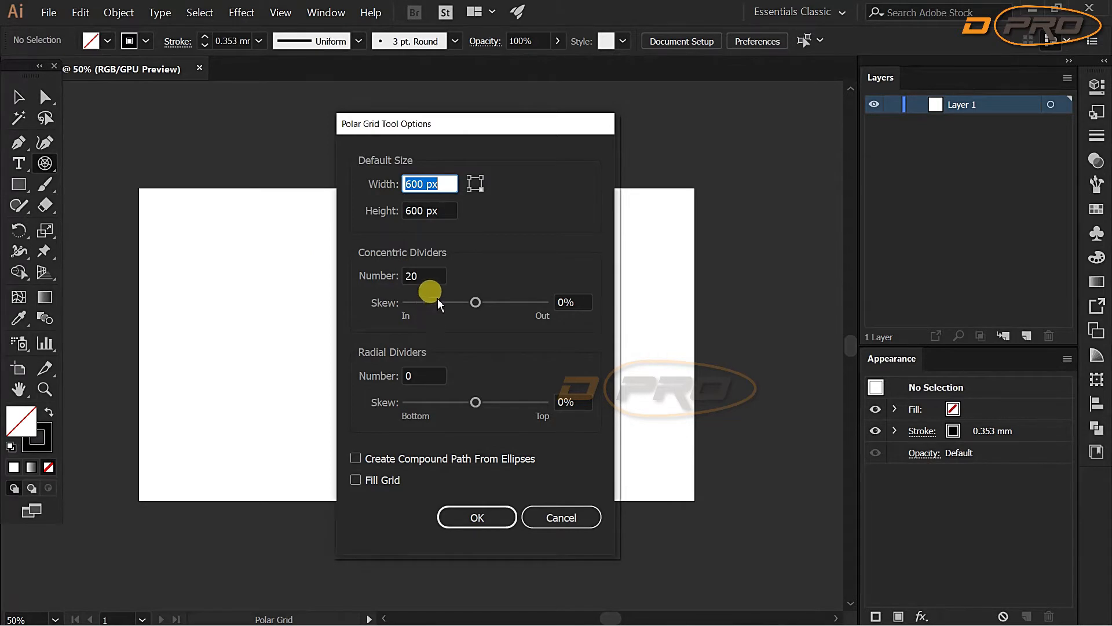
pyautogui.click(489, 516)
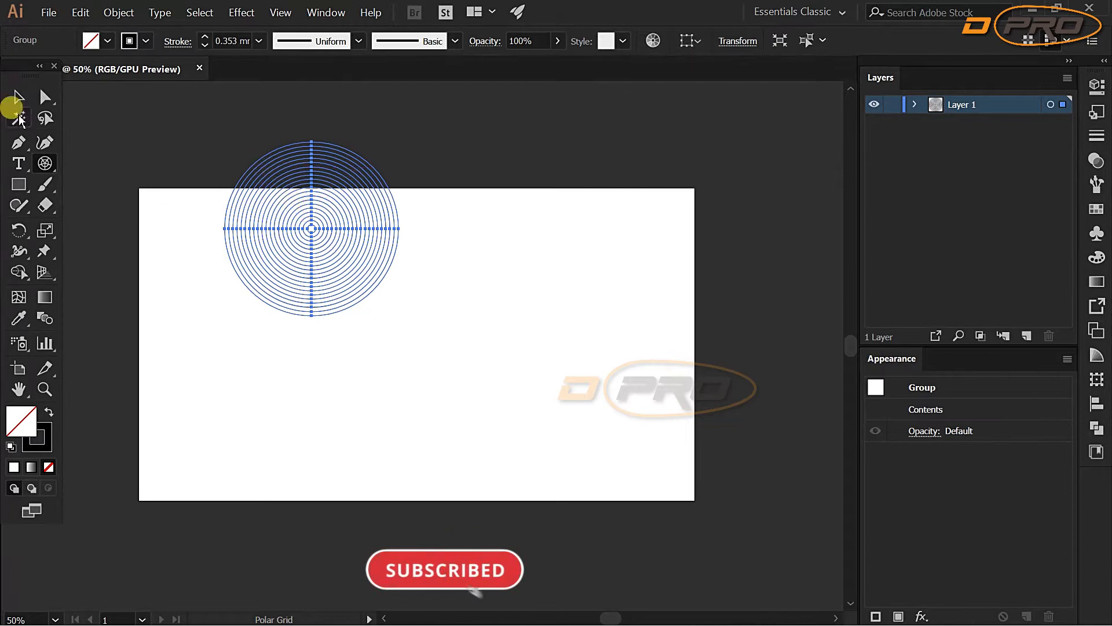
# Move the polar grid to the middle of the artboard and enlarge it slightly, keeping its proportions
pyautogui.click(14, 97)
pyautogui.moveTo(318, 229); pyautogui.dragTo(409, 328)
pyautogui.moveTo(373, 387); pyautogui.dragTo(394, 396)
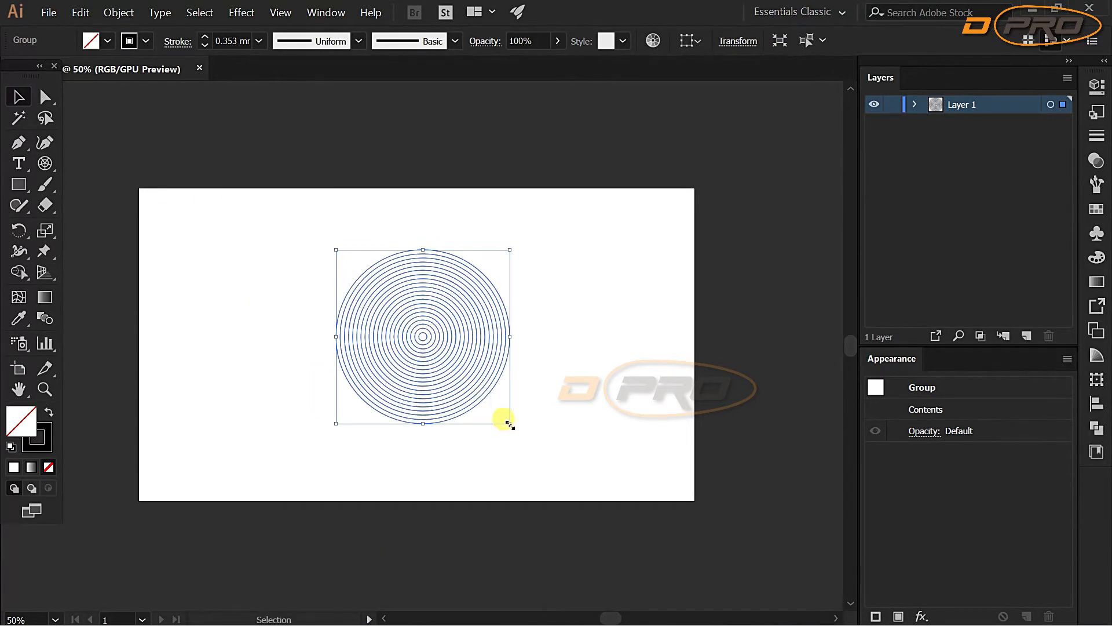
pyautogui.moveTo(510, 424); pyautogui.dragTo(537, 450)
pyautogui.moveTo(434, 361); pyautogui.dragTo(419, 343)
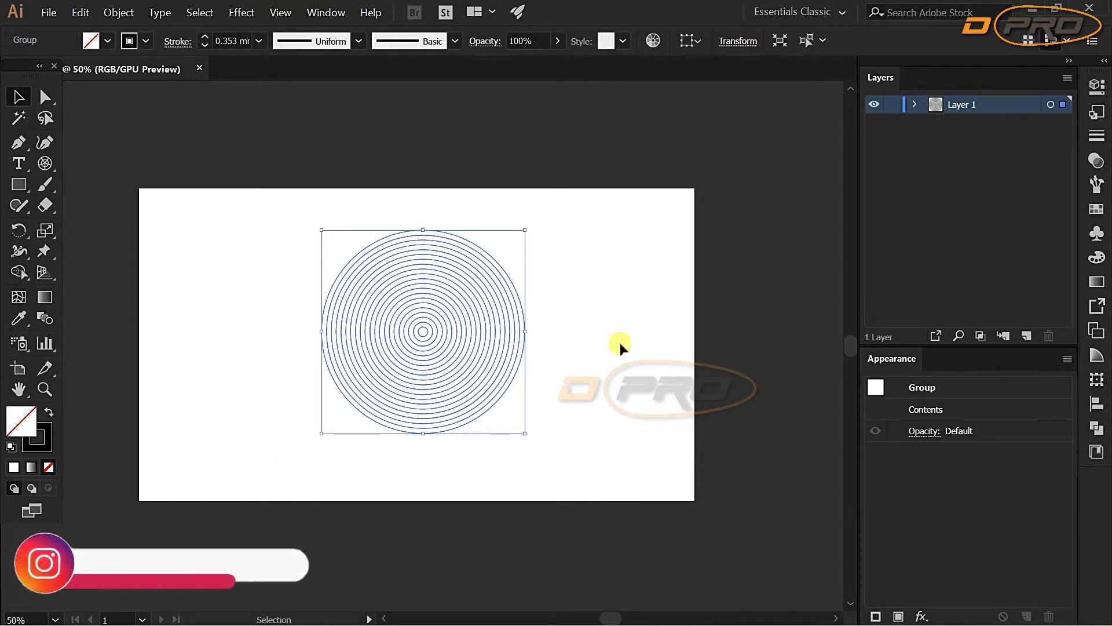
pyautogui.click(591, 389)
pyautogui.click(509, 331)
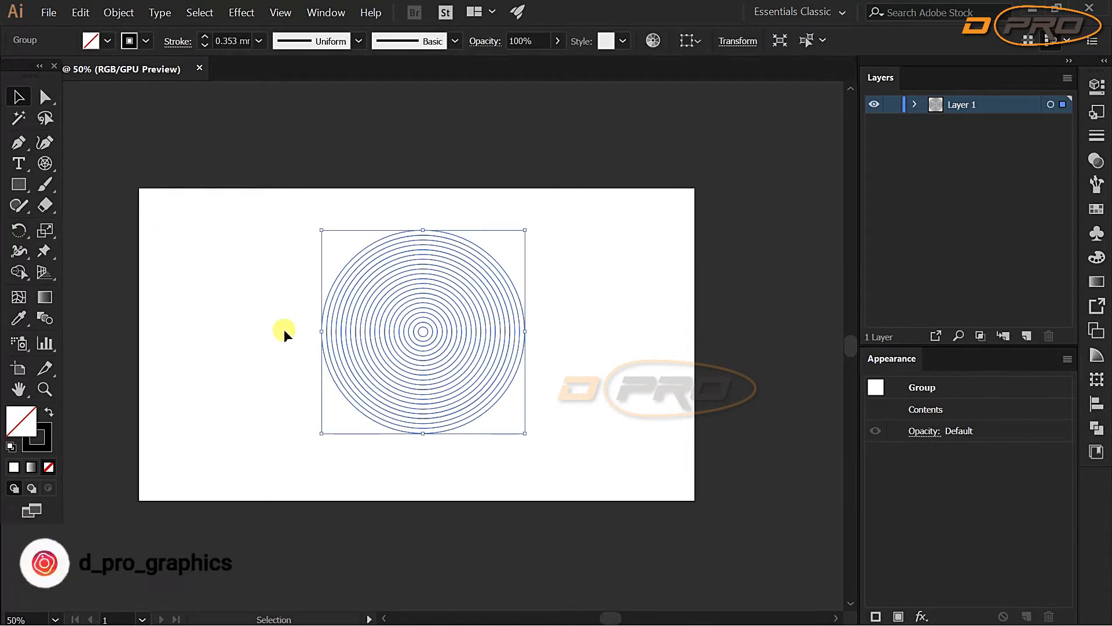
# Cut the upper half of the concentric circles using Direct Selection and paste it back in place
pyautogui.click(46, 97)
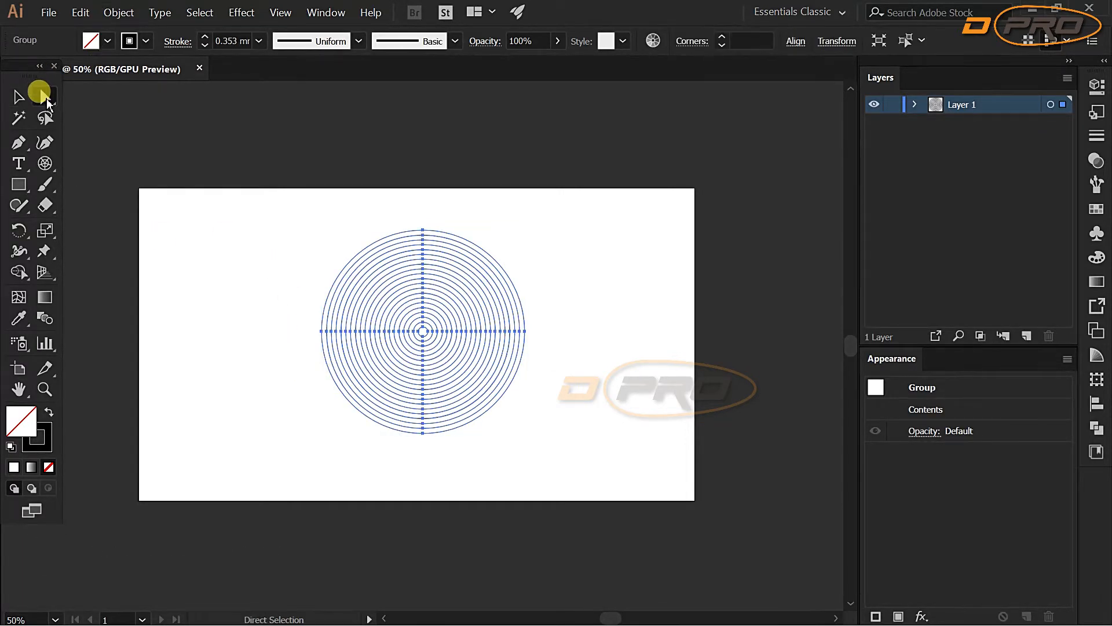
pyautogui.click(46, 99)
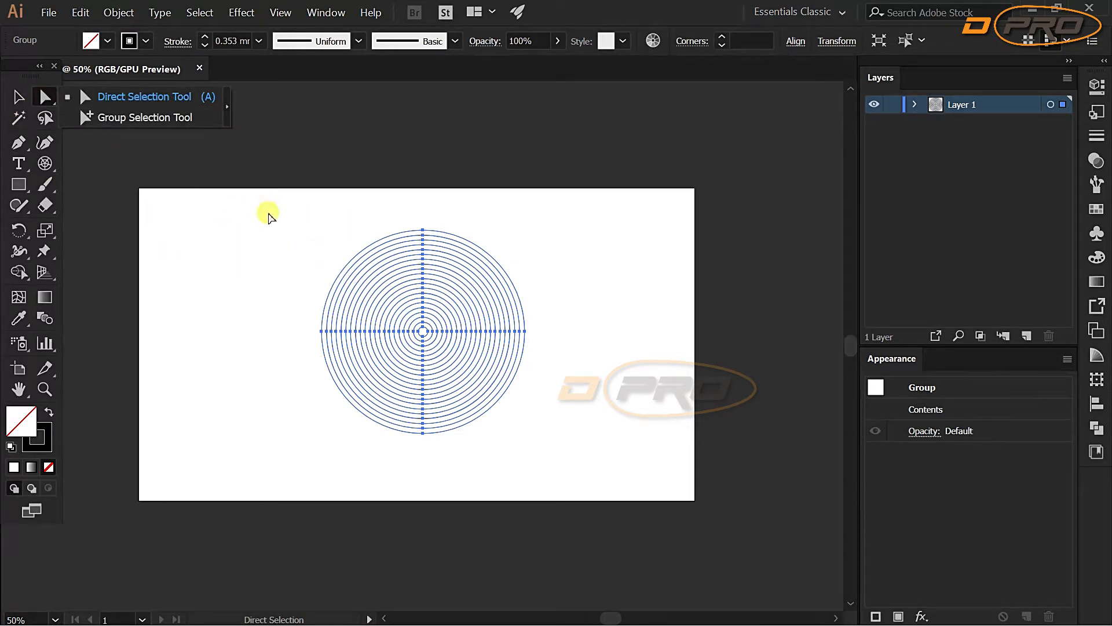
pyautogui.moveTo(232, 197); pyautogui.dragTo(586, 331)
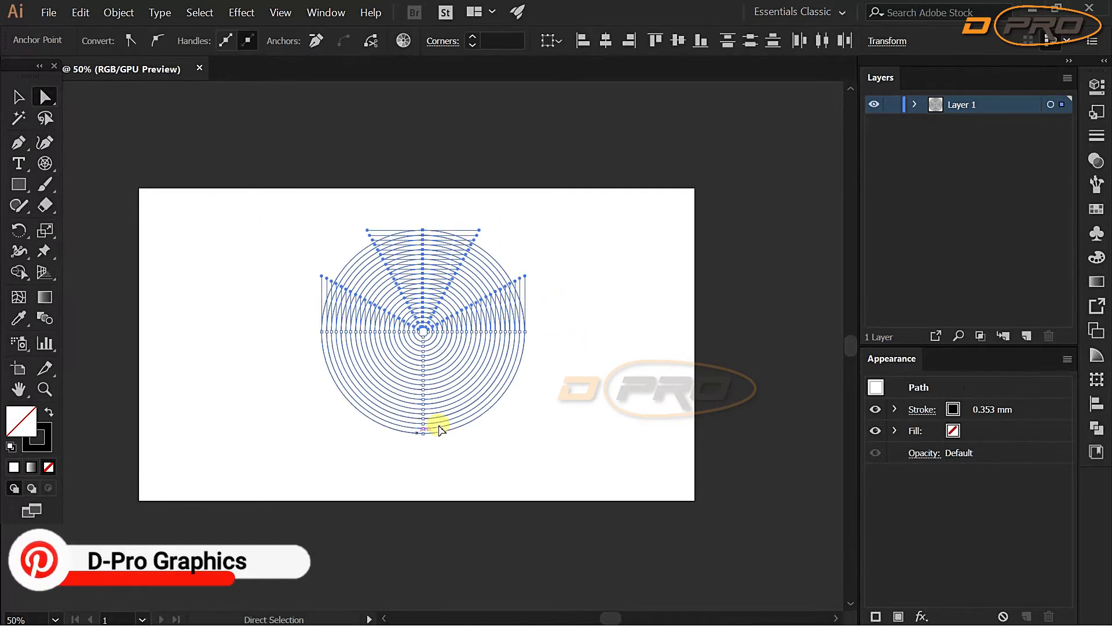
pyautogui.click(628, 325)
pyautogui.moveTo(301, 202)
pyautogui.mouseDown()
pyautogui.moveTo(565, 322)
pyautogui.moveTo(564, 332)
pyautogui.mouseUp()
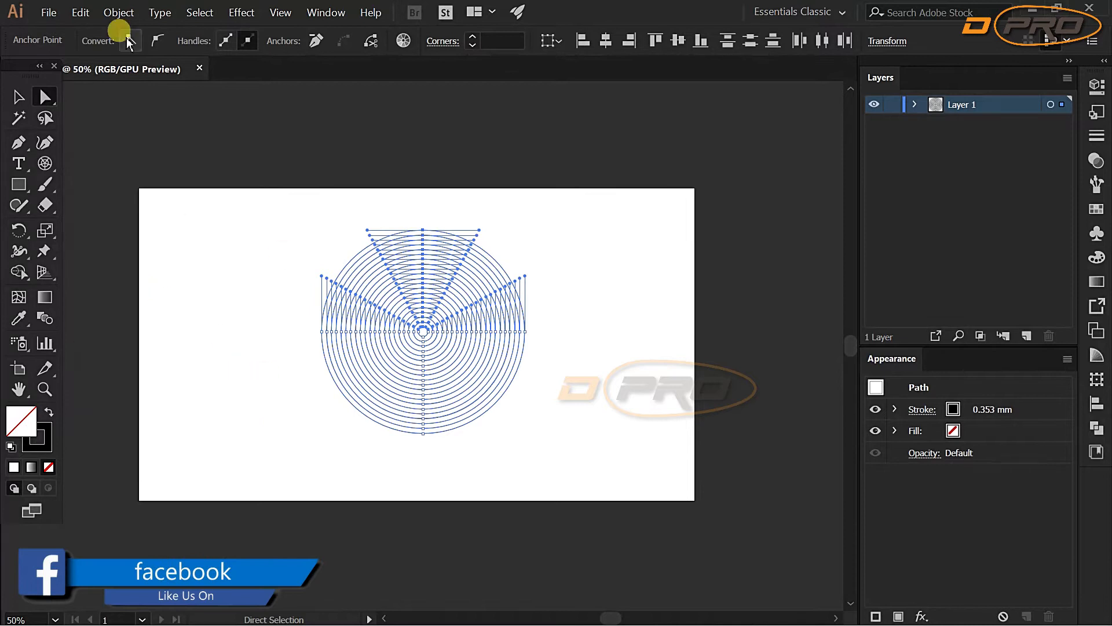
pyautogui.click(80, 12)
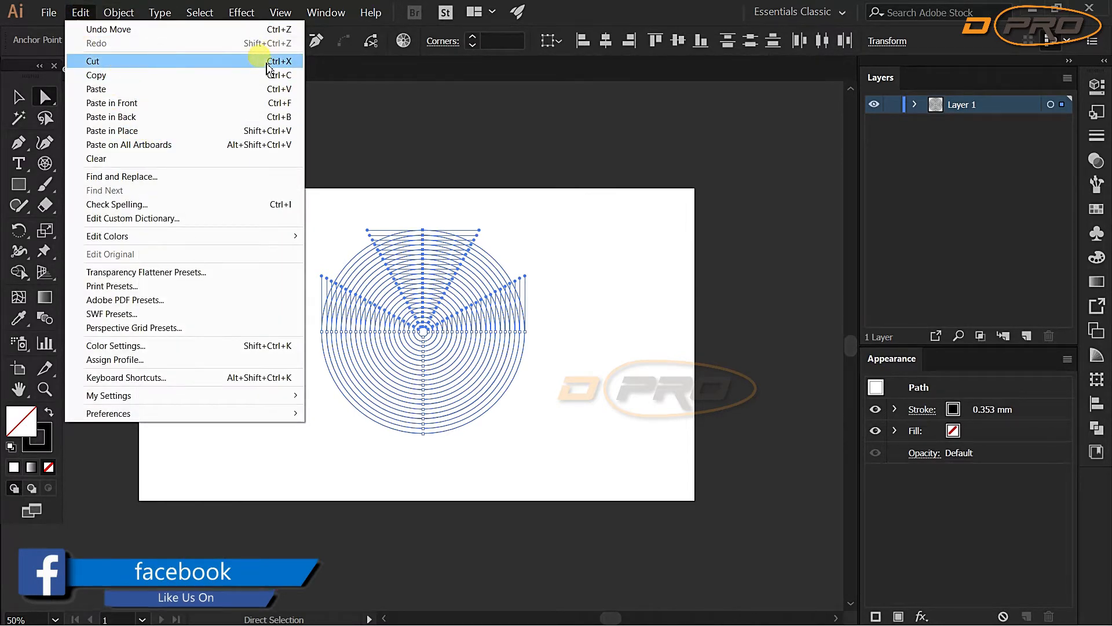
pyautogui.click(127, 65)
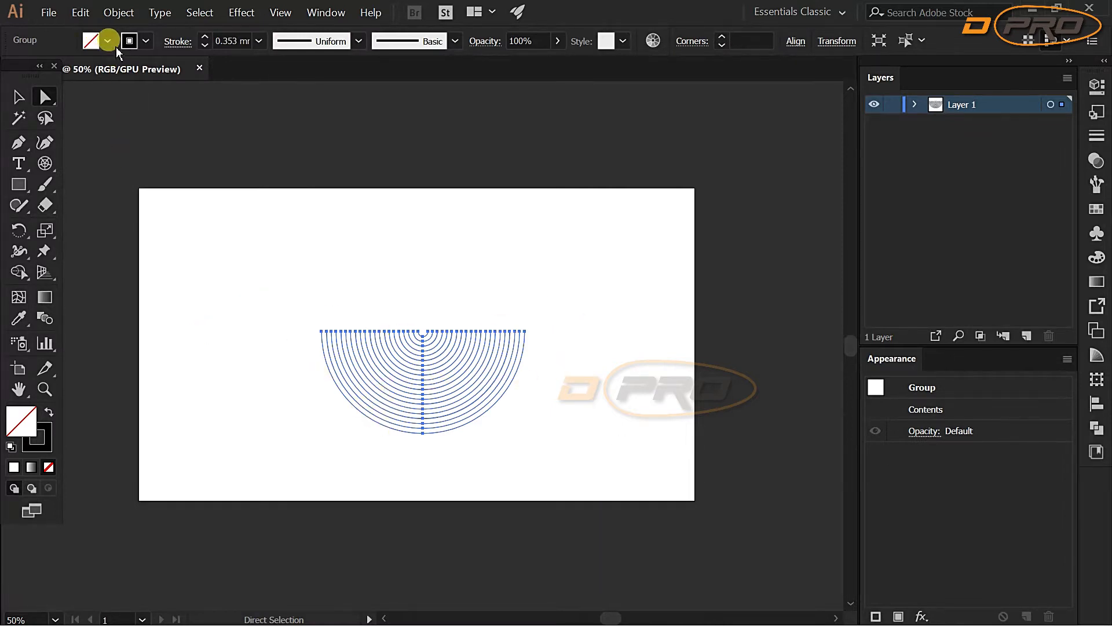
pyautogui.click(78, 12)
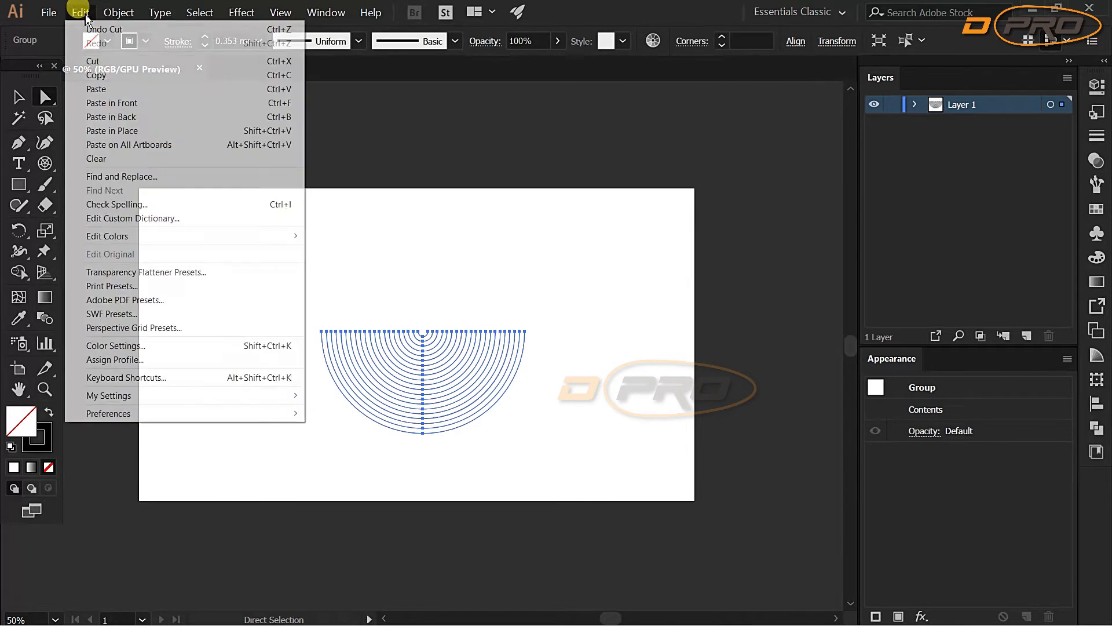
pyautogui.click(115, 131)
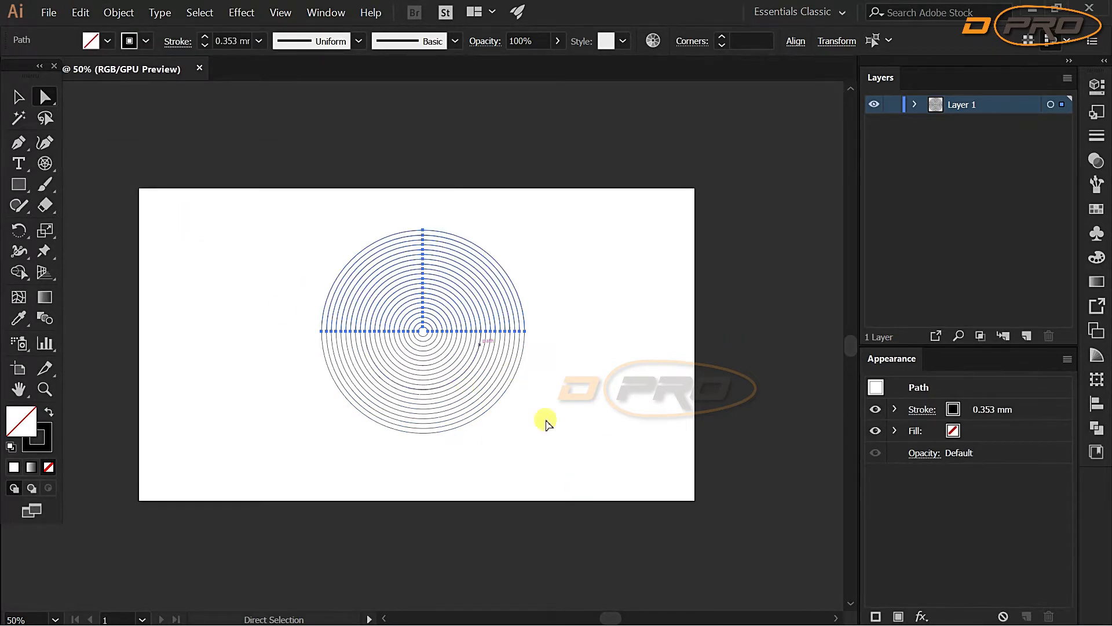
pyautogui.click(17, 97)
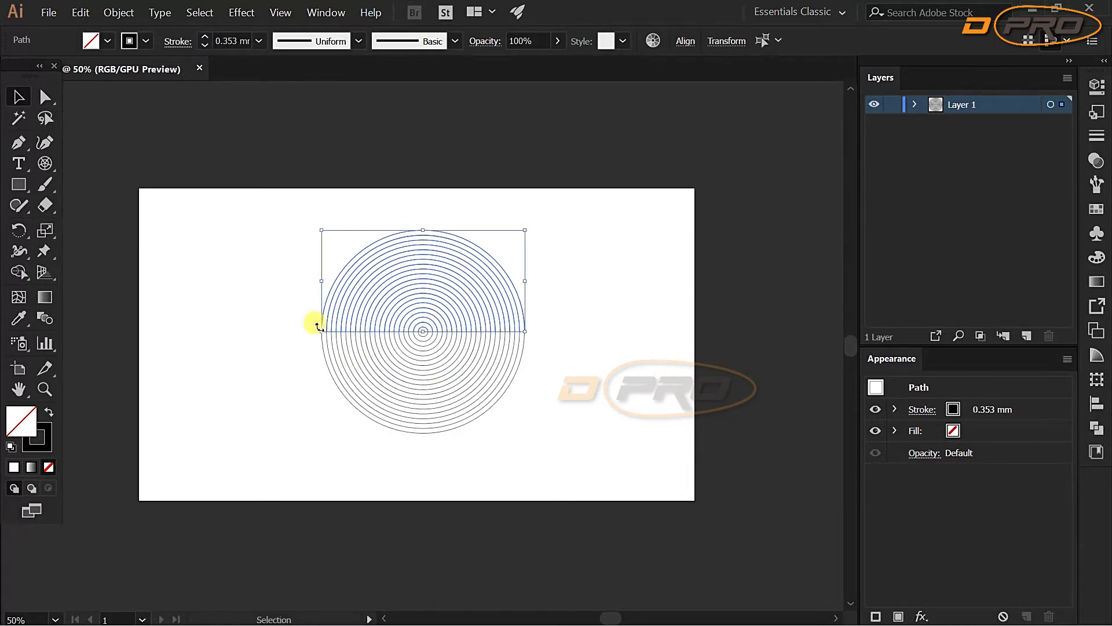
pyautogui.scroll(3, 392, 355)
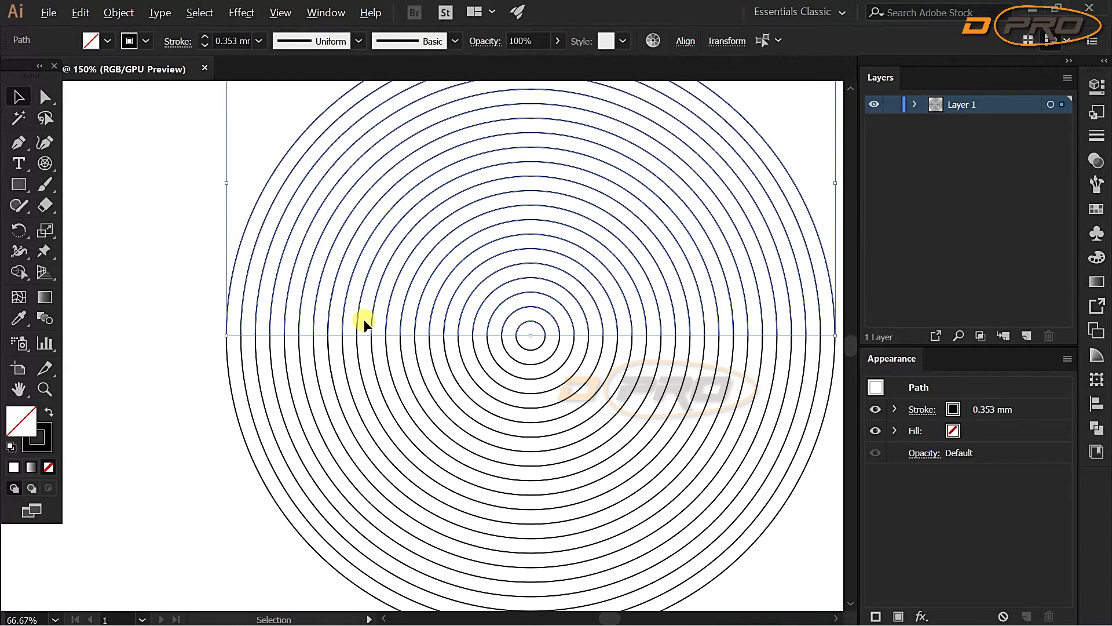
pyautogui.scroll(3, 228, 334)
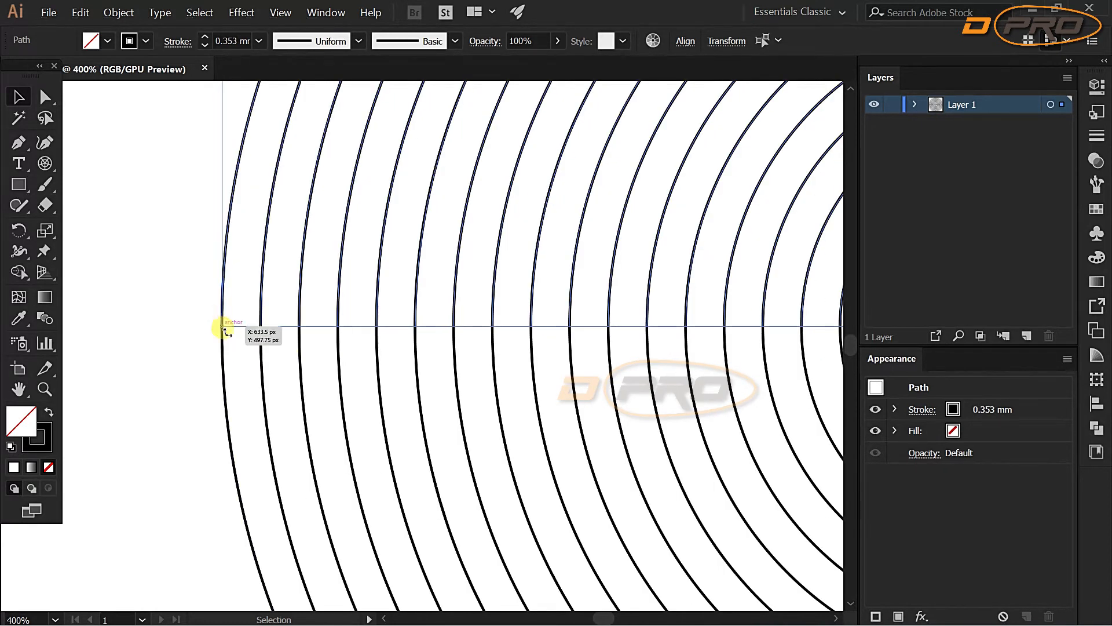
pyautogui.moveTo(226, 328); pyautogui.dragTo(226, 329)
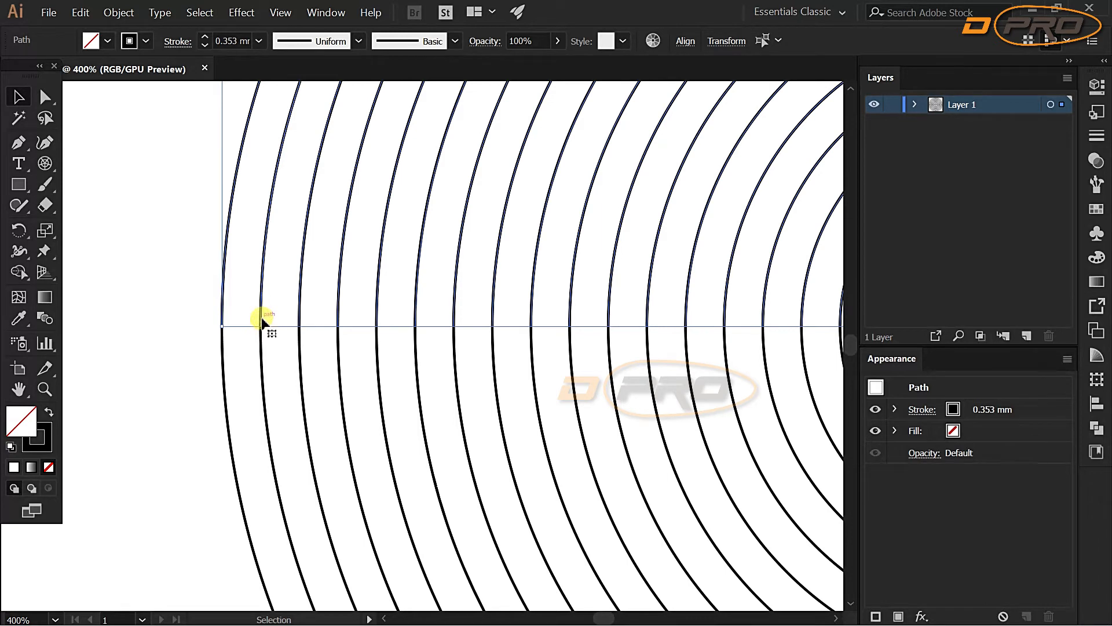
pyautogui.moveTo(260, 321); pyautogui.dragTo(300, 319)
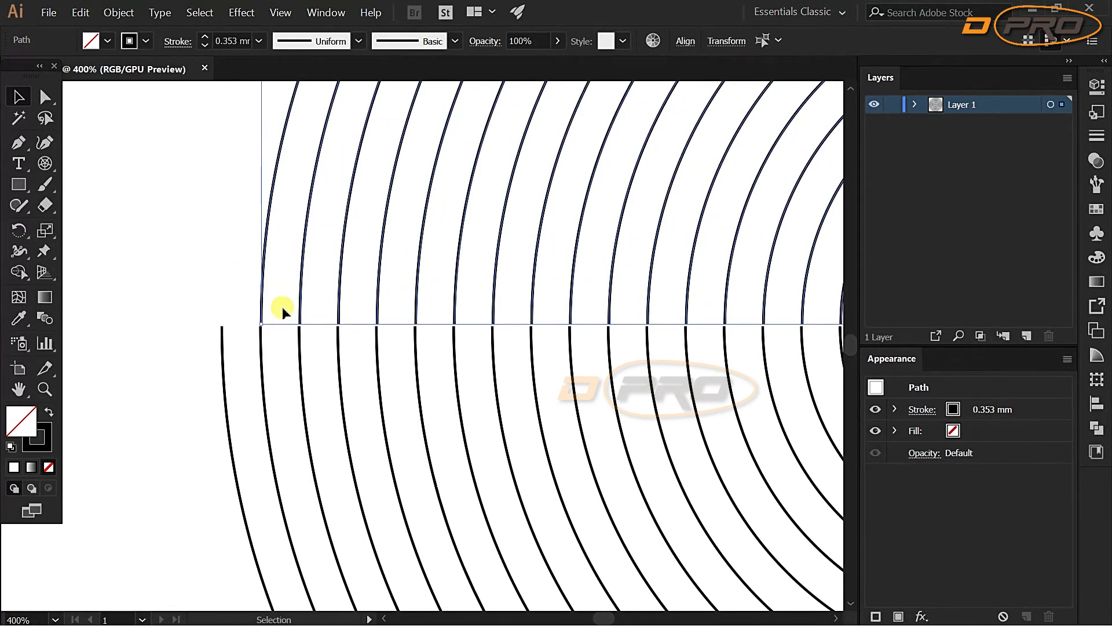
pyautogui.hotkey('ctrl', '0')
# Shift the upper half-circles right by one ring spacing so their ends meet the lower arcs and form a spiral
pyautogui.scroll(5, 259, 317)
pyautogui.scroll(-6, 312, 312)
pyautogui.scroll(-1, 263, 298)
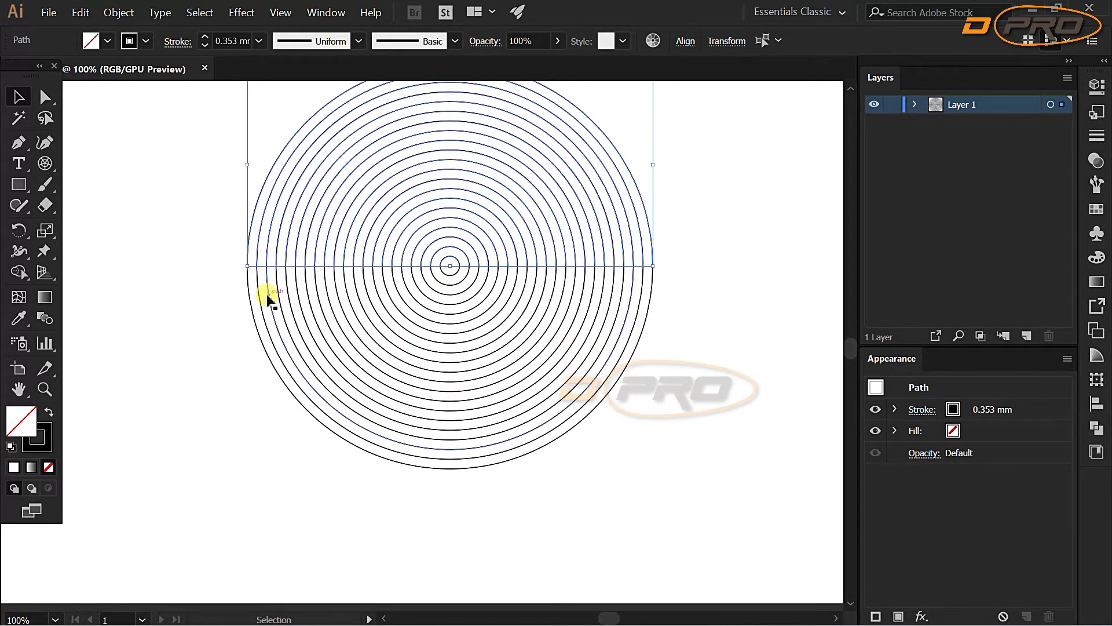
pyautogui.scroll(5, 255, 243)
pyautogui.scroll(-1, 313, 388)
pyautogui.scroll(-1, 332, 414)
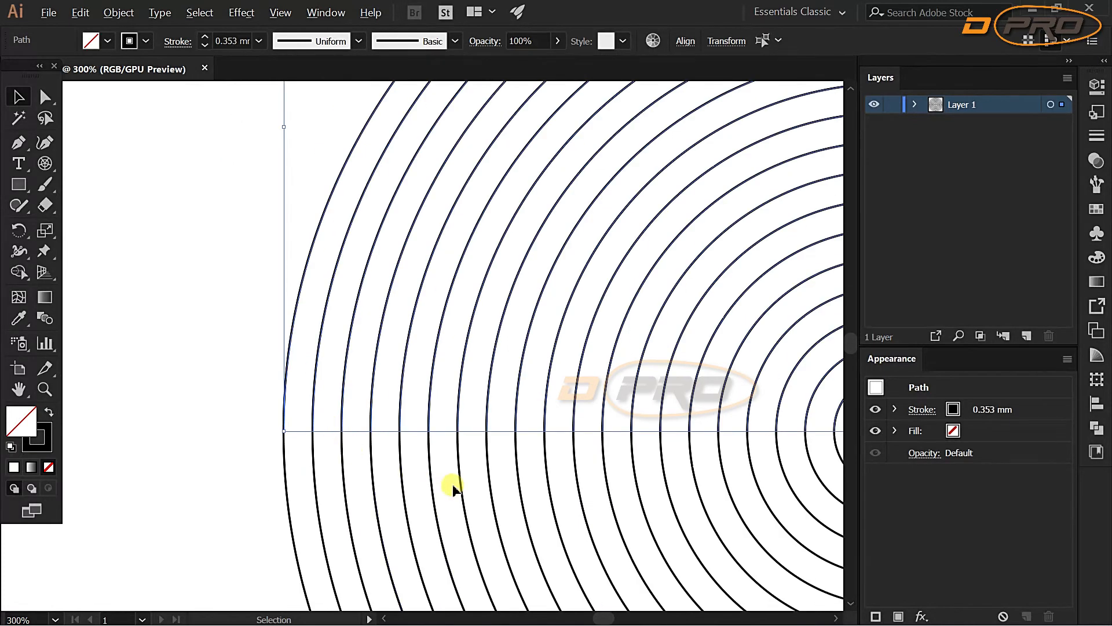
pyautogui.scroll(-1, 455, 484)
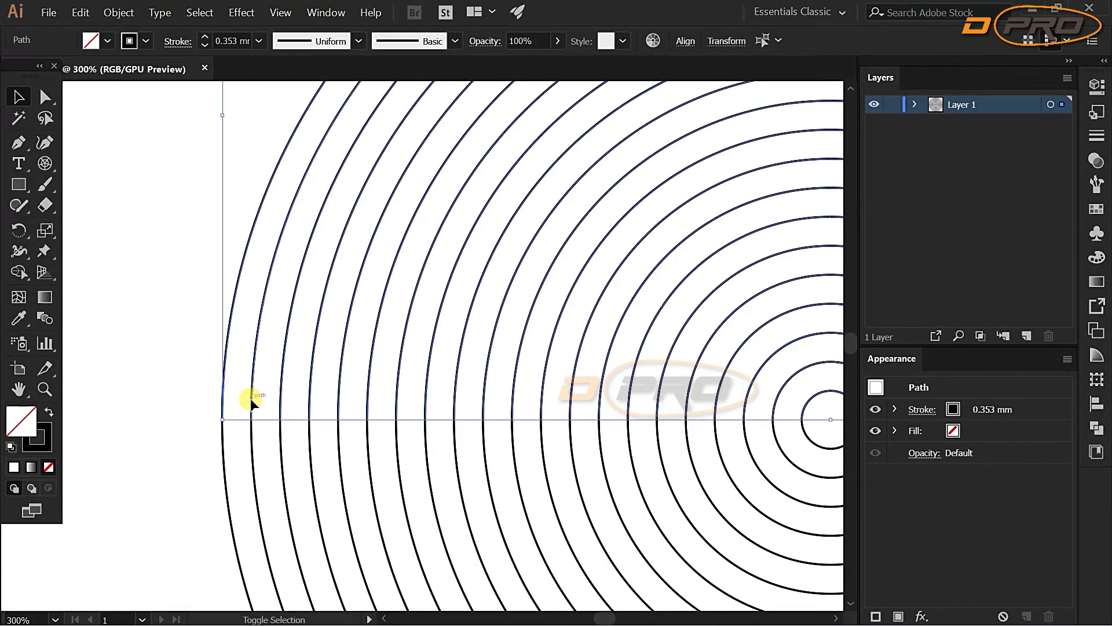
pyautogui.moveTo(253, 400); pyautogui.dragTo(284, 400)
pyautogui.hotkey('ctrl', '0')
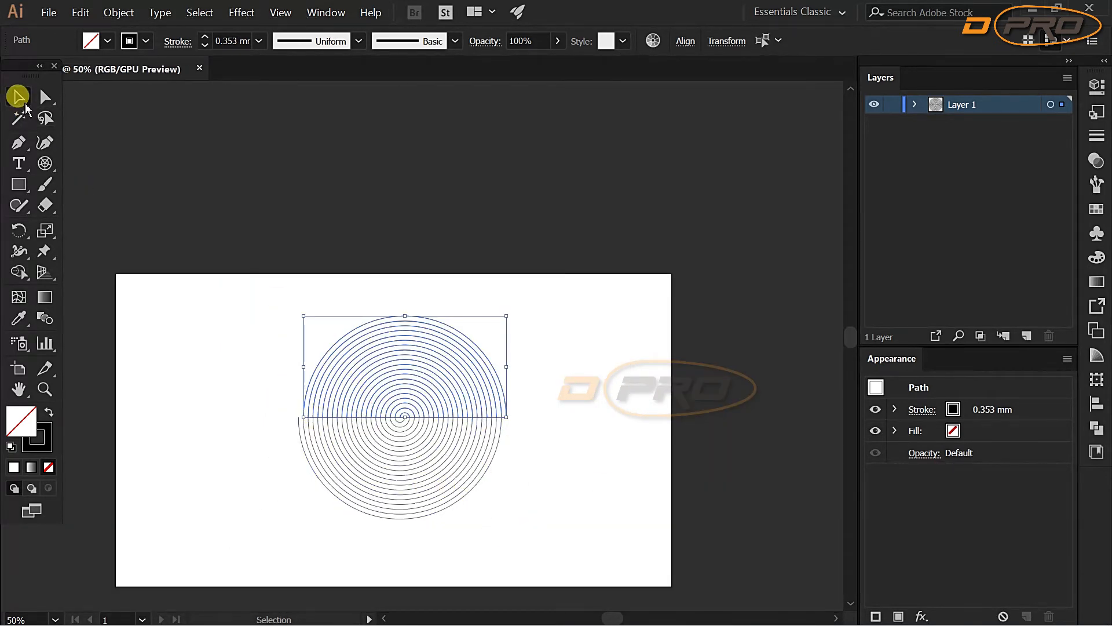
pyautogui.click(272, 443)
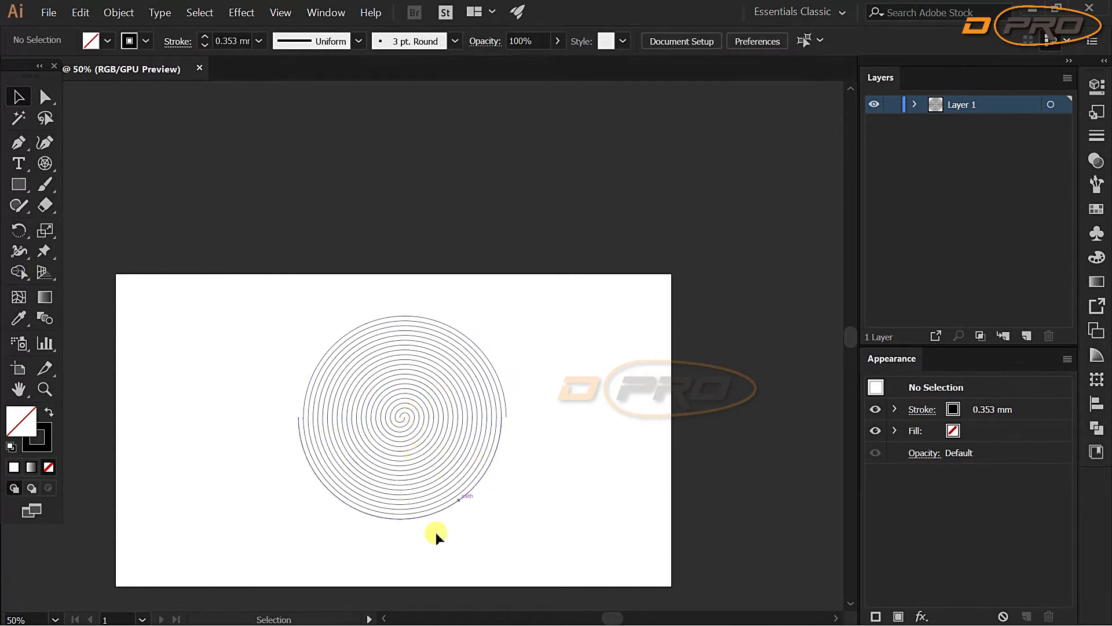
# Select both halves of the spiral and ungroup them down to individual paths
pyautogui.scroll(1, 418, 554)
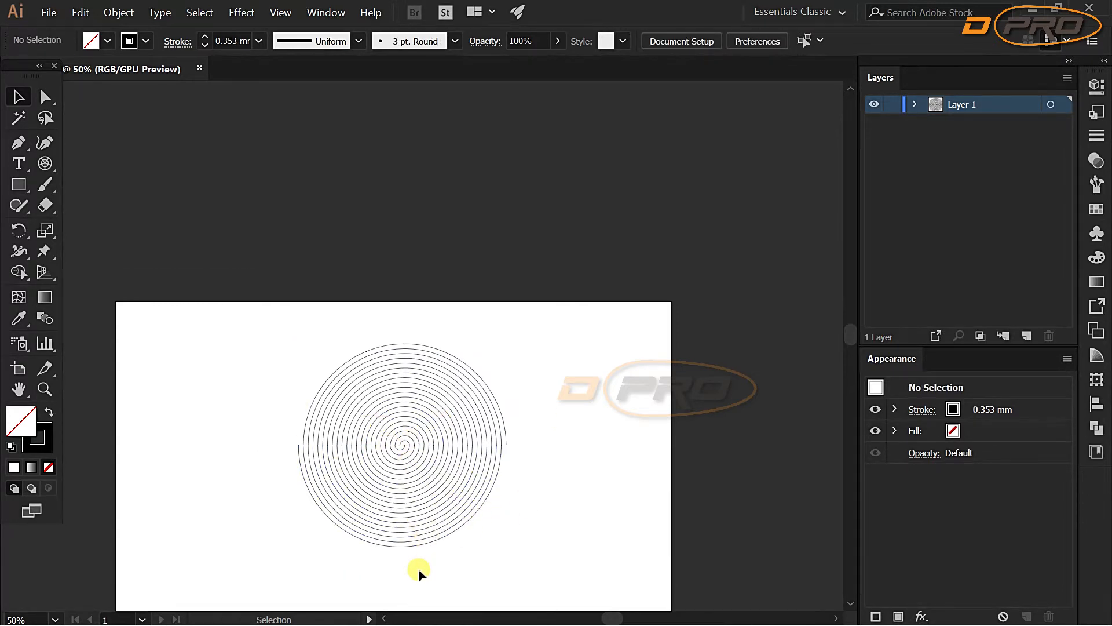
pyautogui.scroll(-2, 418, 568)
pyautogui.scroll(3, 417, 398)
pyautogui.scroll(-2, 397, 446)
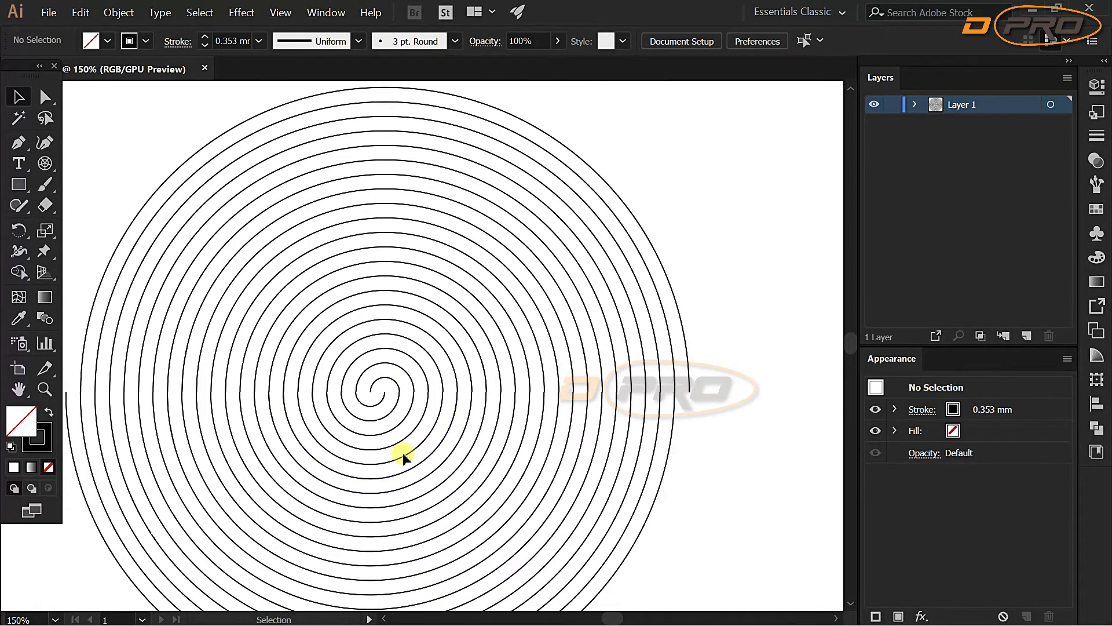
pyautogui.scroll(-1, 391, 399)
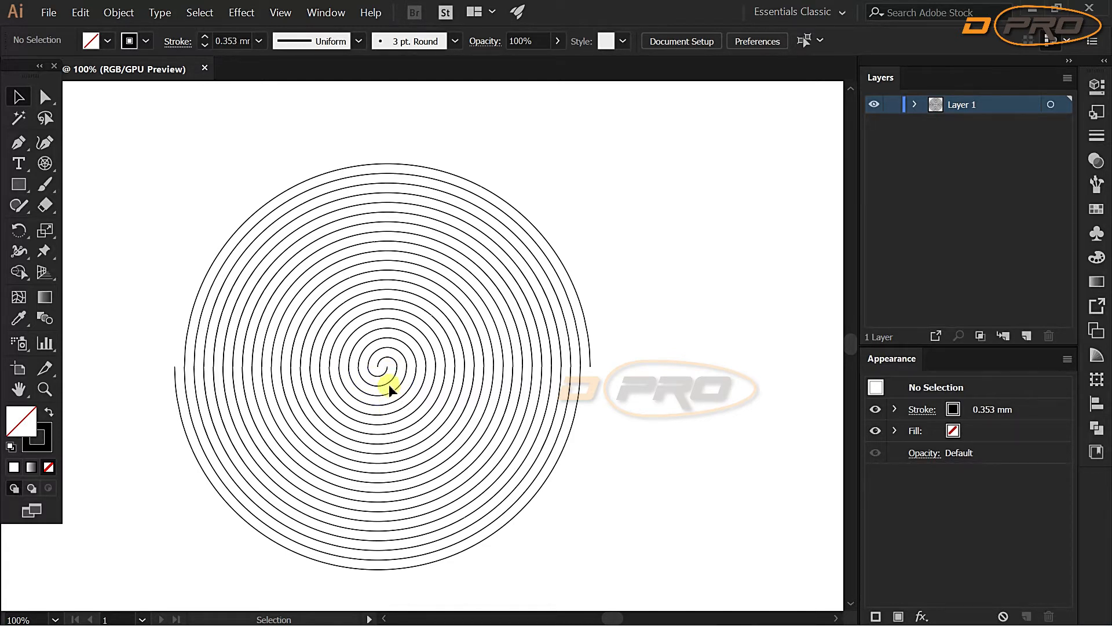
pyautogui.click(383, 390)
pyautogui.click(695, 395)
pyautogui.moveTo(95, 112); pyautogui.dragTo(688, 558)
pyautogui.click(120, 12)
pyautogui.click(141, 74)
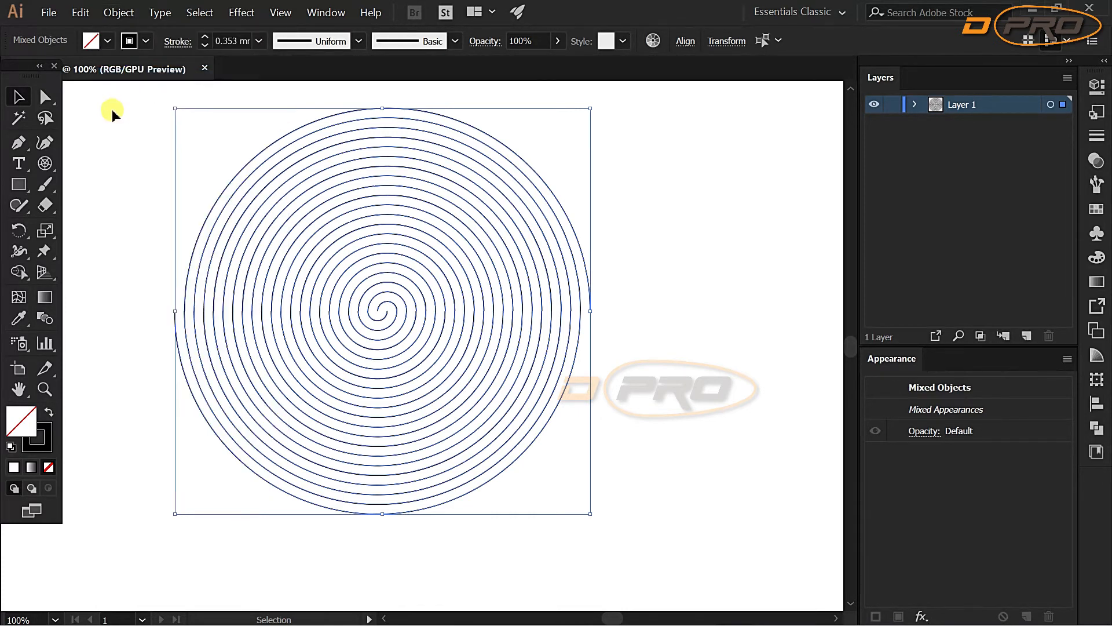
pyautogui.click(609, 415)
pyautogui.click(449, 366)
pyautogui.click(119, 13)
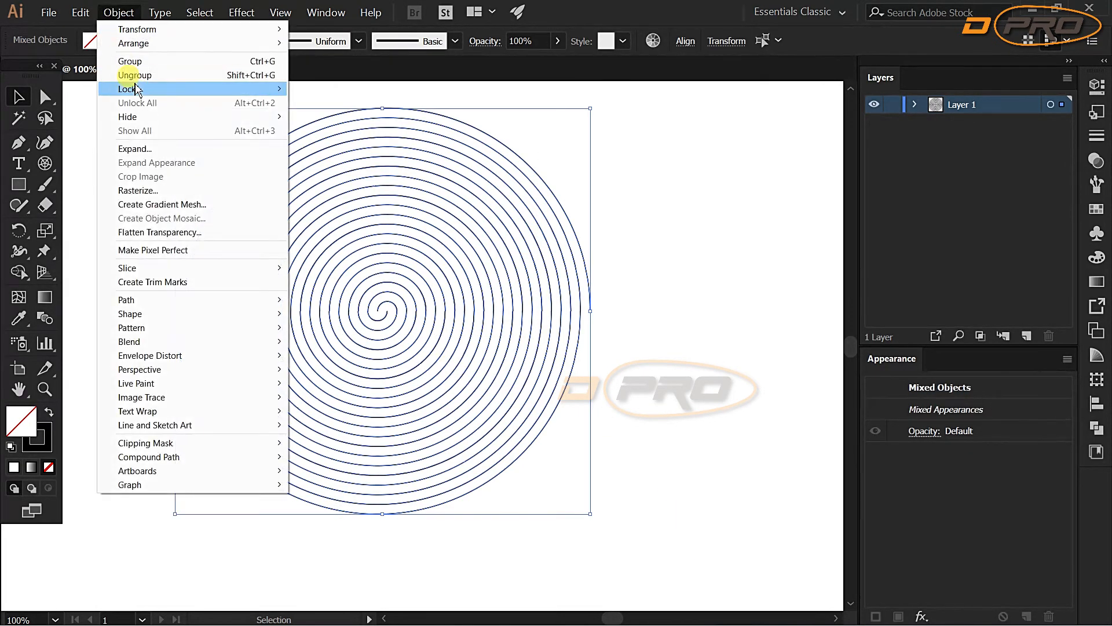
pyautogui.click(136, 75)
pyautogui.moveTo(164, 71); pyautogui.dragTo(283, 171)
pyautogui.doubleClick(298, 155)
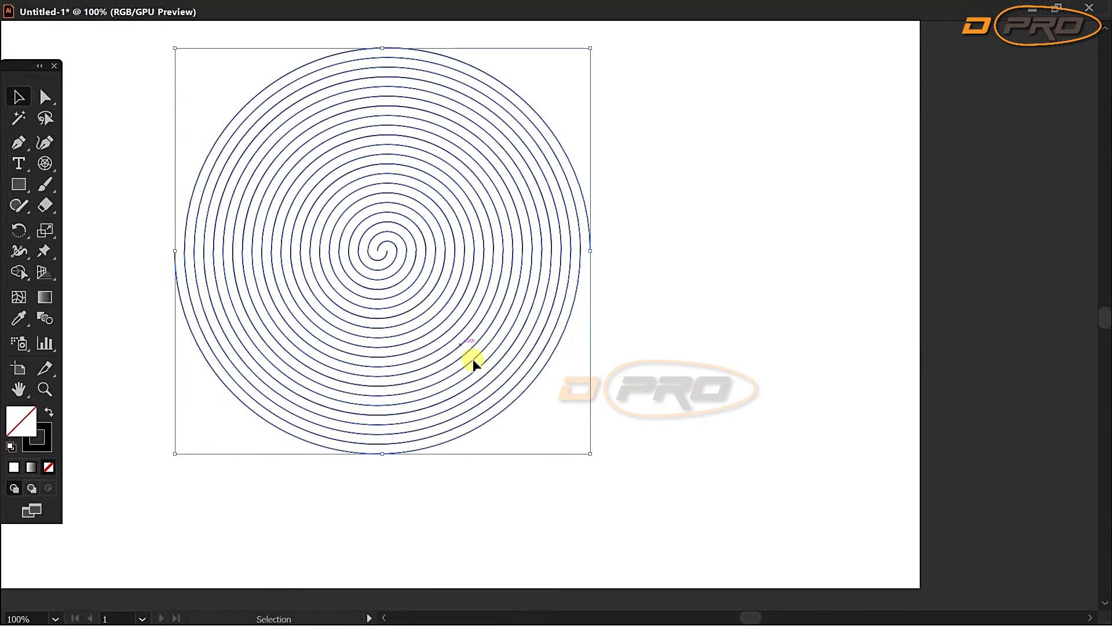
pyautogui.doubleClick(139, 16)
pyautogui.moveTo(251, 152); pyautogui.dragTo(91, 68)
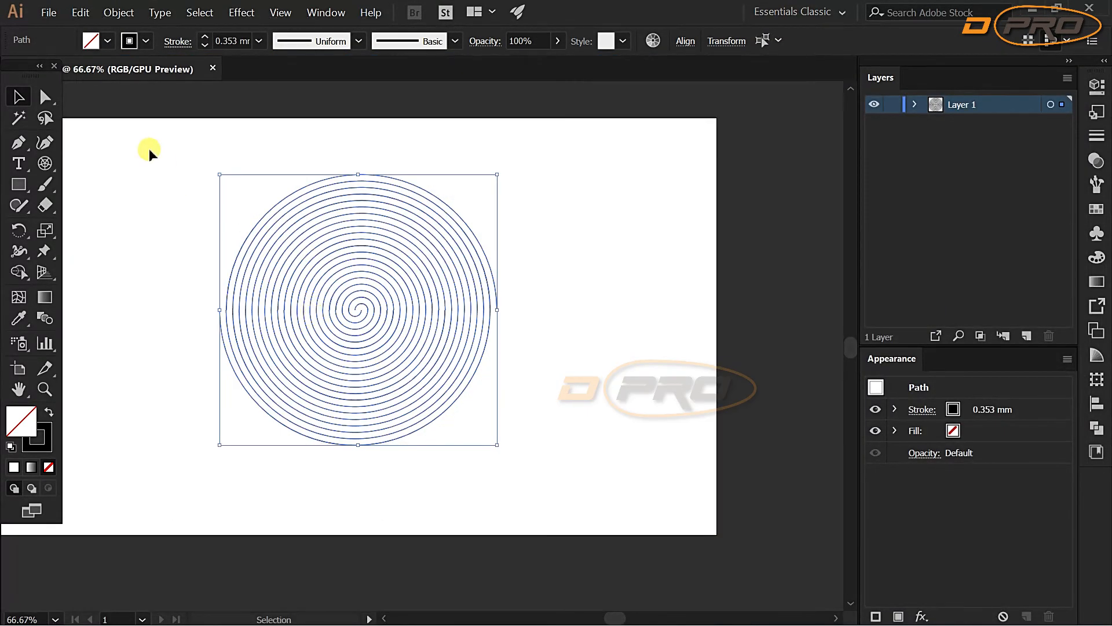
# Delete every other lower half-circle arc of the spiral, starting with the second arc from the centre and working outward
pyautogui.click(118, 13)
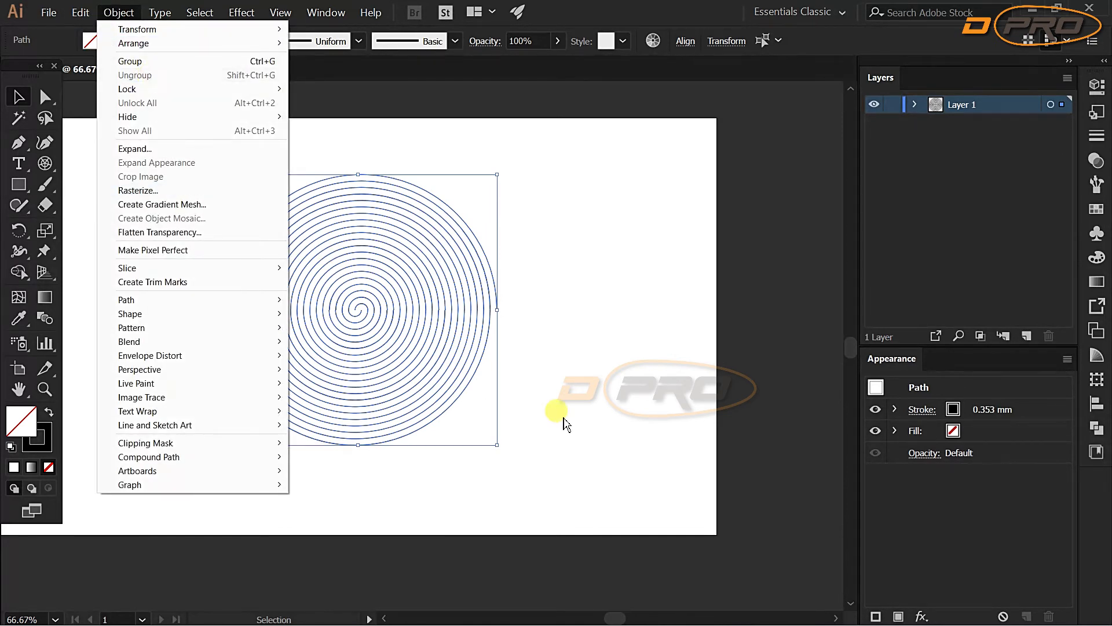
pyautogui.click(541, 409)
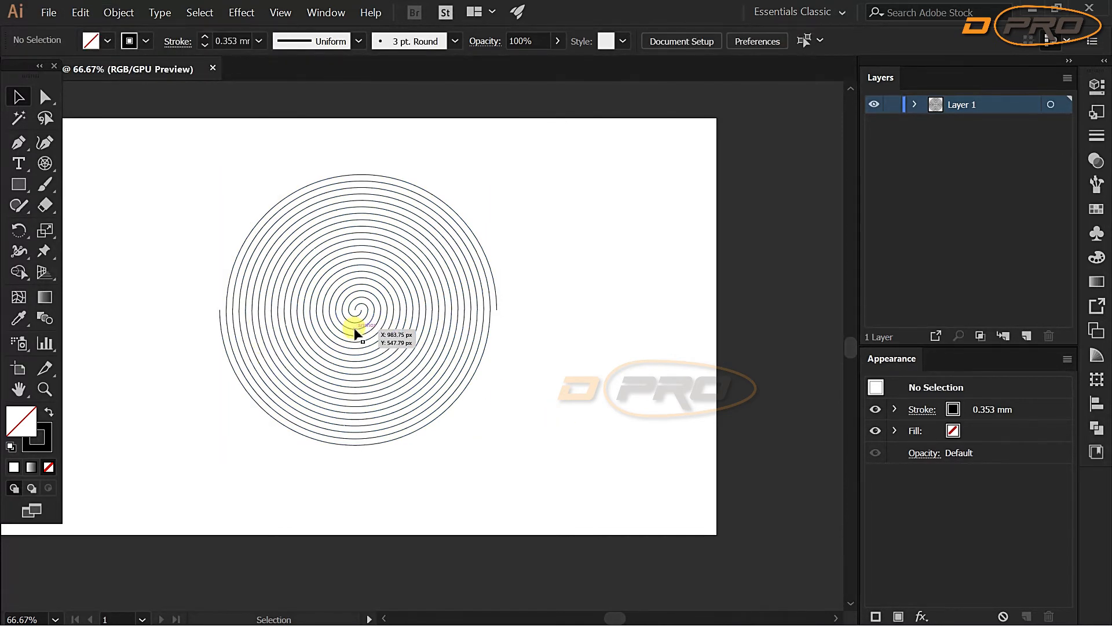
pyautogui.scroll(1, 356, 332)
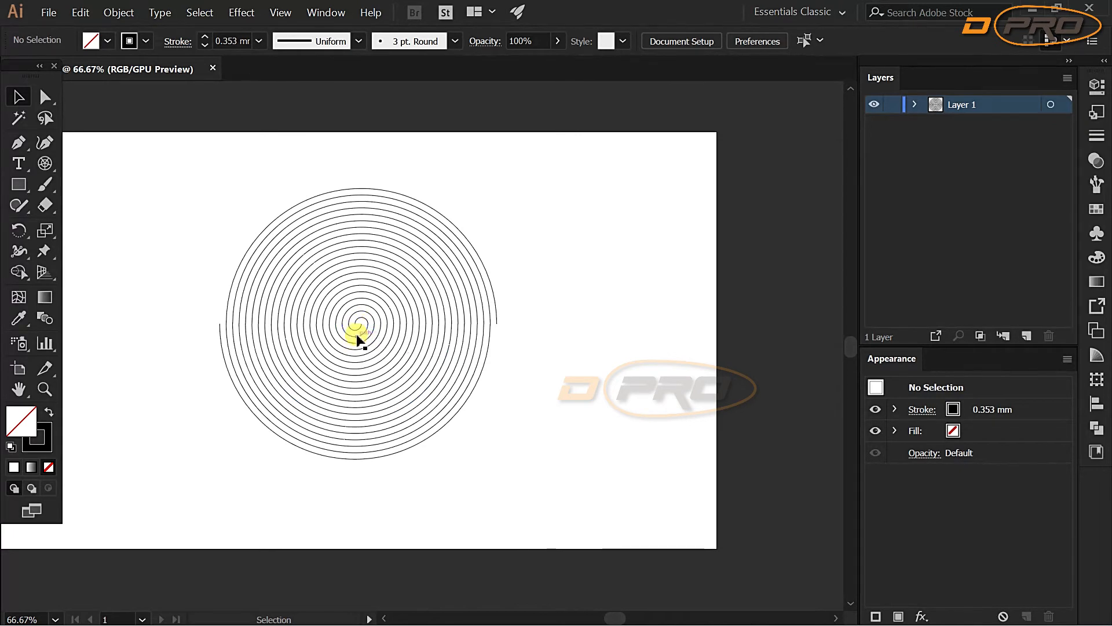
pyautogui.click(366, 344)
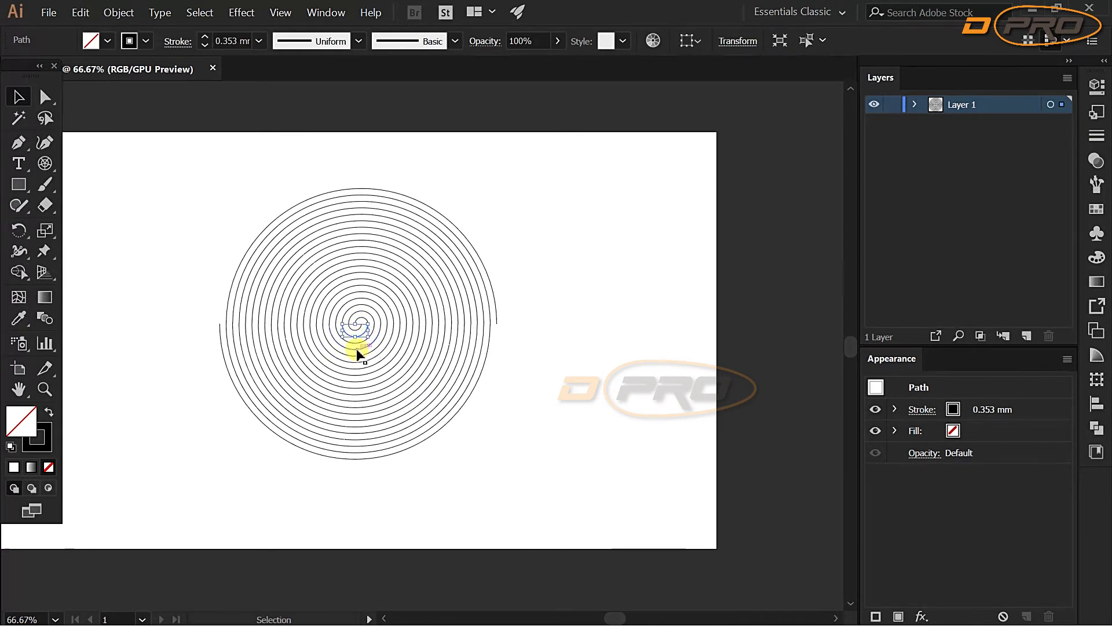
pyautogui.scroll(1, 357, 354)
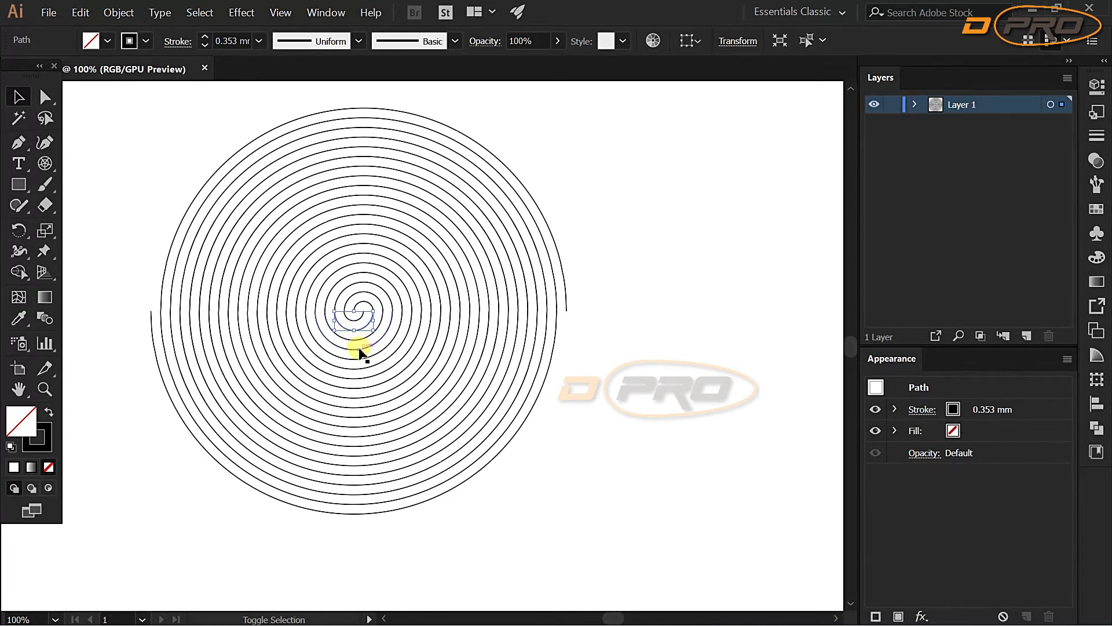
pyautogui.keyDown('shift'); pyautogui.click(361, 349); pyautogui.keyUp('shift')
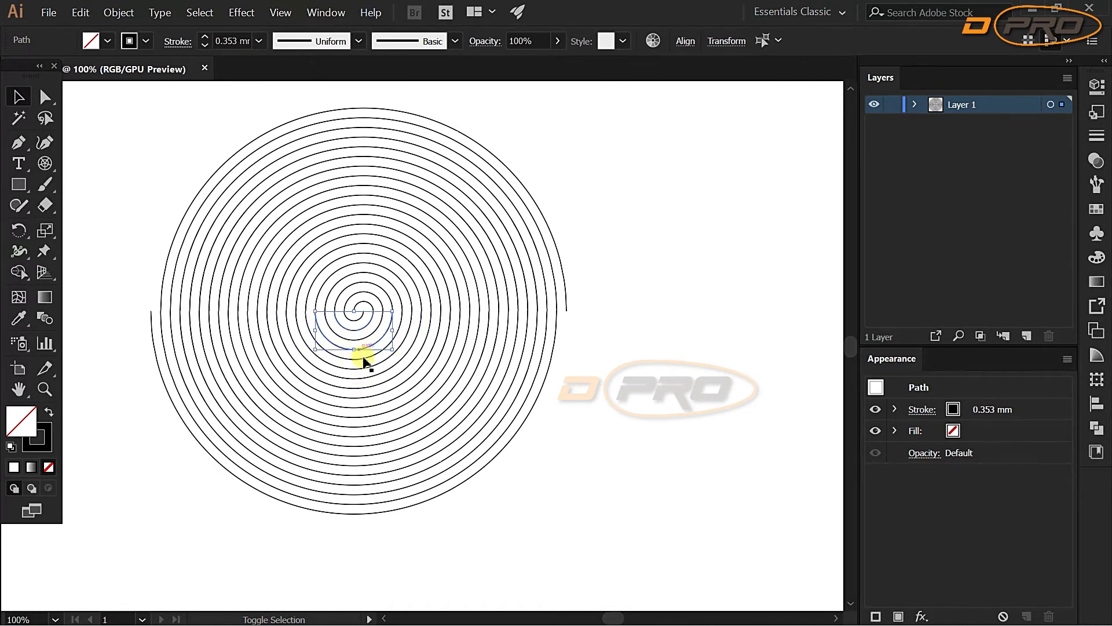
pyautogui.keyDown('shift'); pyautogui.click(360, 369); pyautogui.keyUp('shift')
pyautogui.keyDown('shift'); pyautogui.click(355, 387); pyautogui.keyUp('shift')
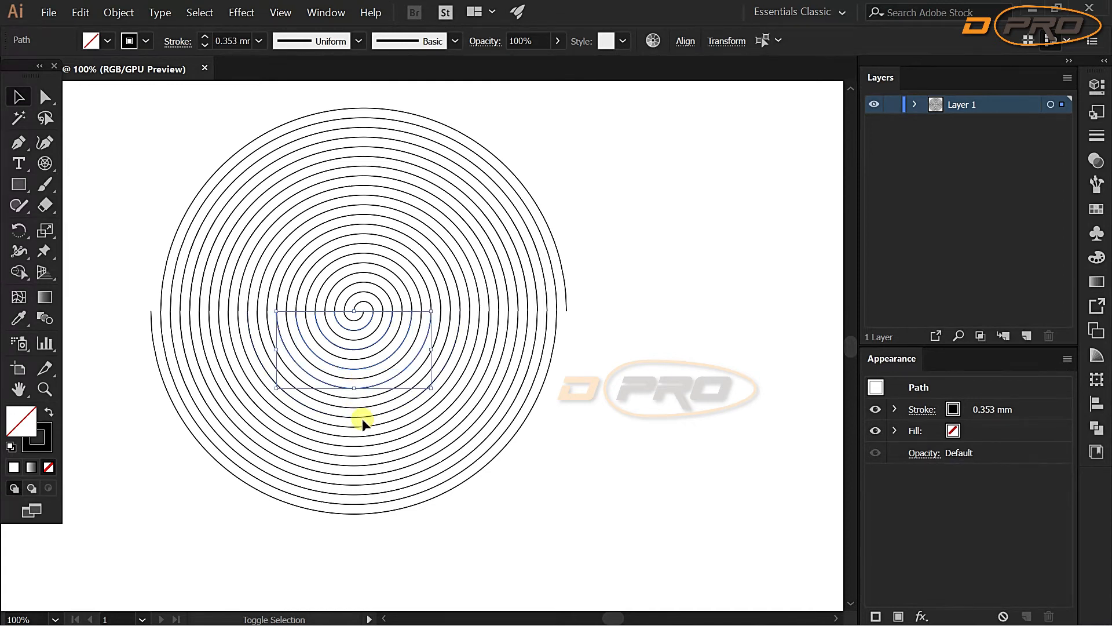
pyautogui.keyDown('shift'); pyautogui.click(357, 408); pyautogui.keyUp('shift')
pyautogui.keyDown('shift'); pyautogui.click(357, 426); pyautogui.keyUp('shift')
pyautogui.keyDown('shift'); pyautogui.click(362, 446); pyautogui.keyUp('shift')
pyautogui.keyDown('shift'); pyautogui.click(357, 467); pyautogui.keyUp('shift')
pyautogui.keyDown('shift'); pyautogui.click(358, 487); pyautogui.keyUp('shift')
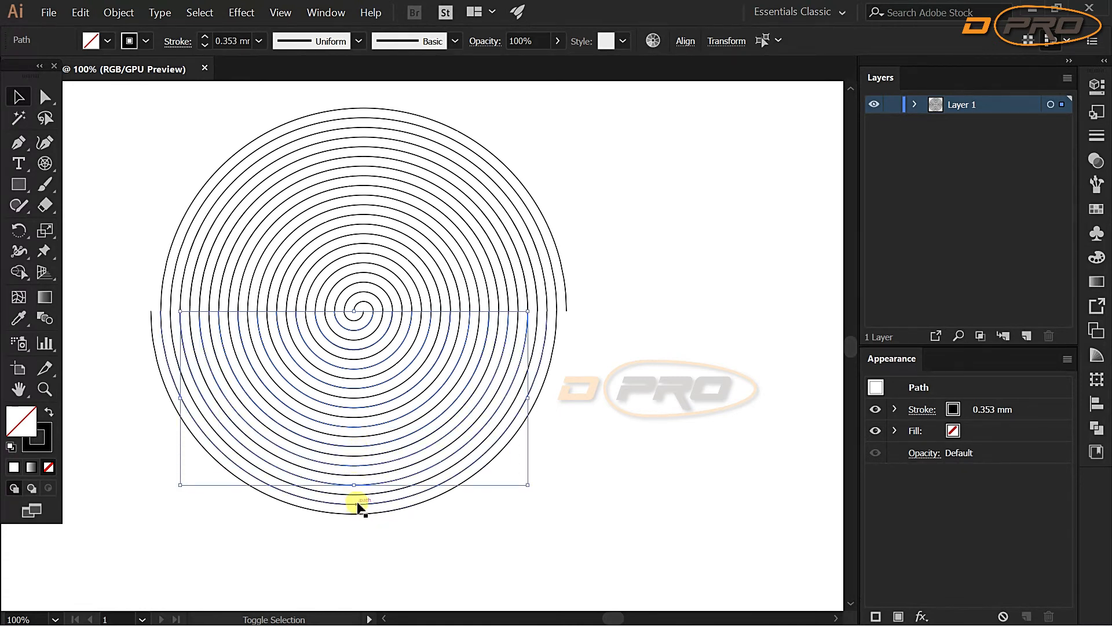
pyautogui.hotkey('ctrl', 'shift', 'a')
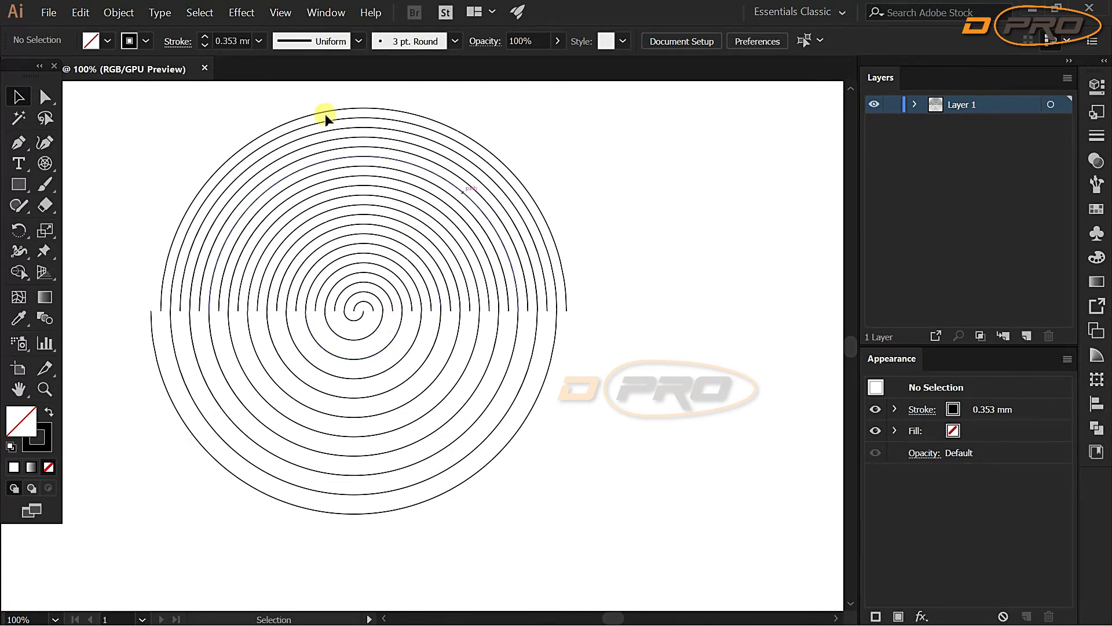
# Delete every other upper half-circle arc, starting with the innermost one and ending with the outermost
pyautogui.scroll(-2, 355, 179)
pyautogui.scroll(2, 318, 120)
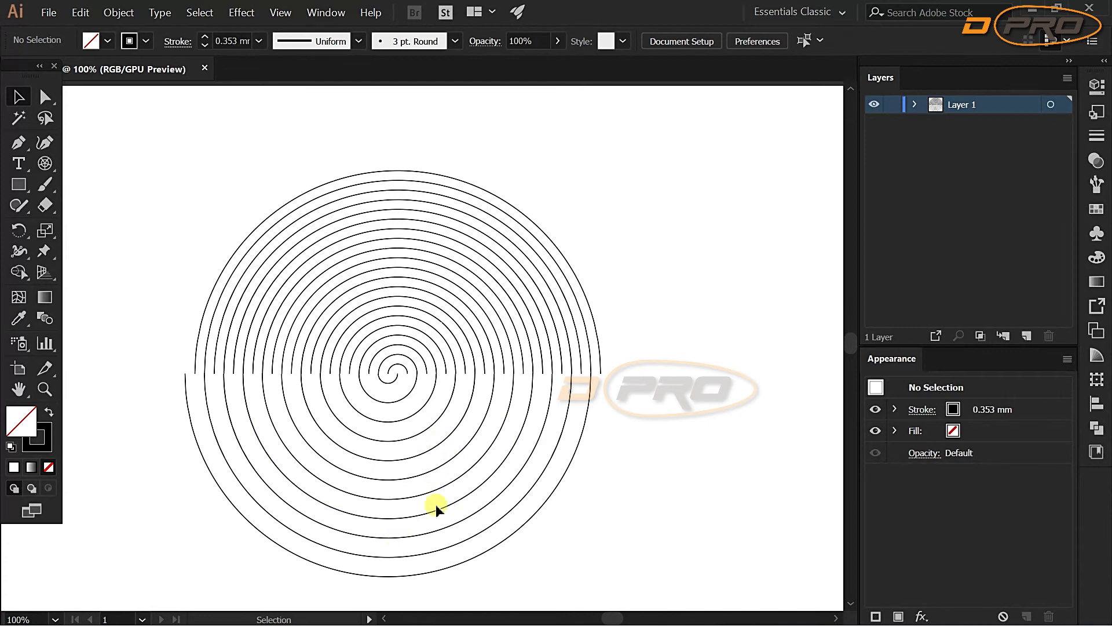
pyautogui.click(397, 370)
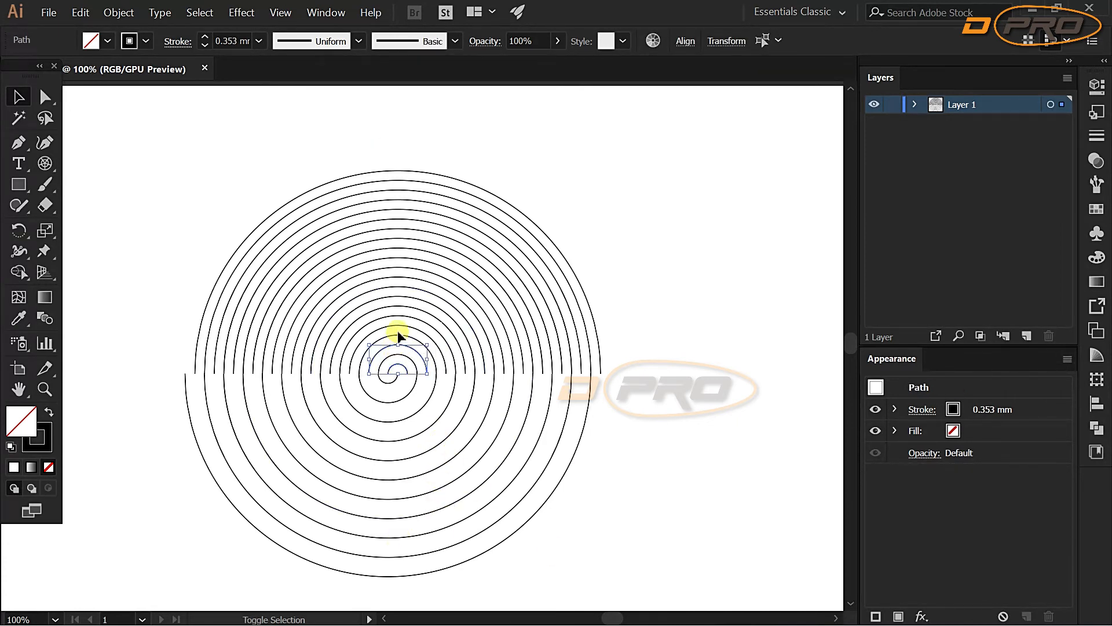
pyautogui.keyDown('shift'); pyautogui.click(397, 325); pyautogui.keyUp('shift')
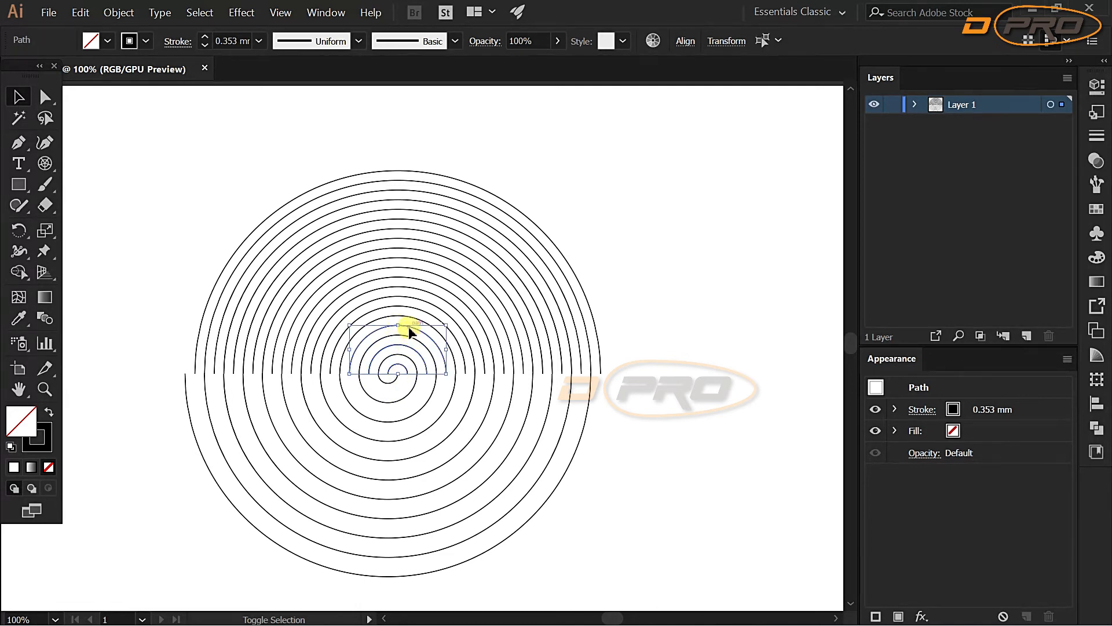
pyautogui.keyDown('shift'); pyautogui.click(394, 308); pyautogui.keyUp('shift')
pyautogui.keyDown('shift'); pyautogui.click(400, 286); pyautogui.keyUp('shift')
pyautogui.keyDown('shift'); pyautogui.click(401, 268); pyautogui.keyUp('shift')
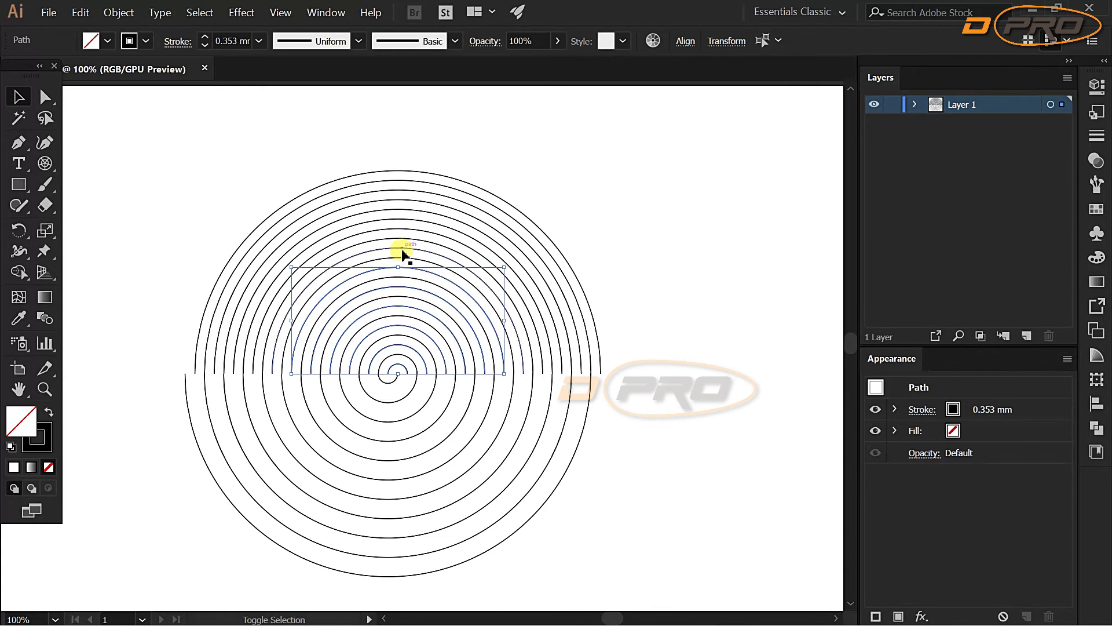
pyautogui.keyDown('shift'); pyautogui.click(403, 250); pyautogui.keyUp('shift')
pyautogui.keyDown('shift'); pyautogui.click(414, 228); pyautogui.keyUp('shift')
pyautogui.keyDown('shift'); pyautogui.click(407, 210); pyautogui.keyUp('shift')
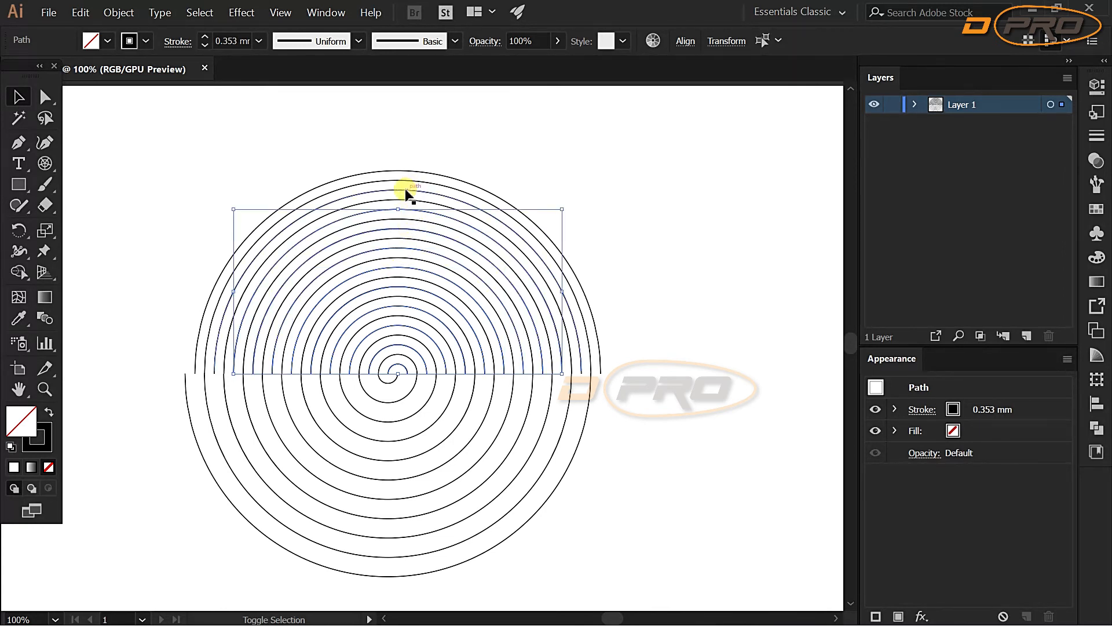
pyautogui.keyDown('shift'); pyautogui.click(405, 191); pyautogui.keyUp('shift')
pyautogui.keyDown('shift'); pyautogui.click(422, 170); pyautogui.keyUp('shift')
pyautogui.click(697, 464)
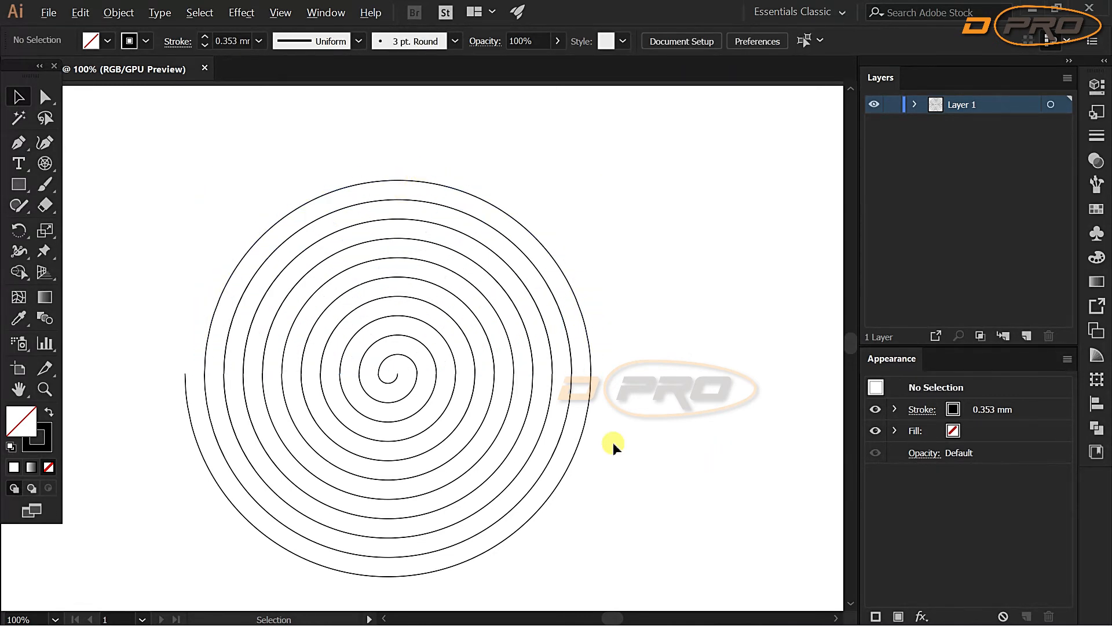
# Select all remaining spiral arcs and group them into a single object
pyautogui.scroll(-2, 473, 393)
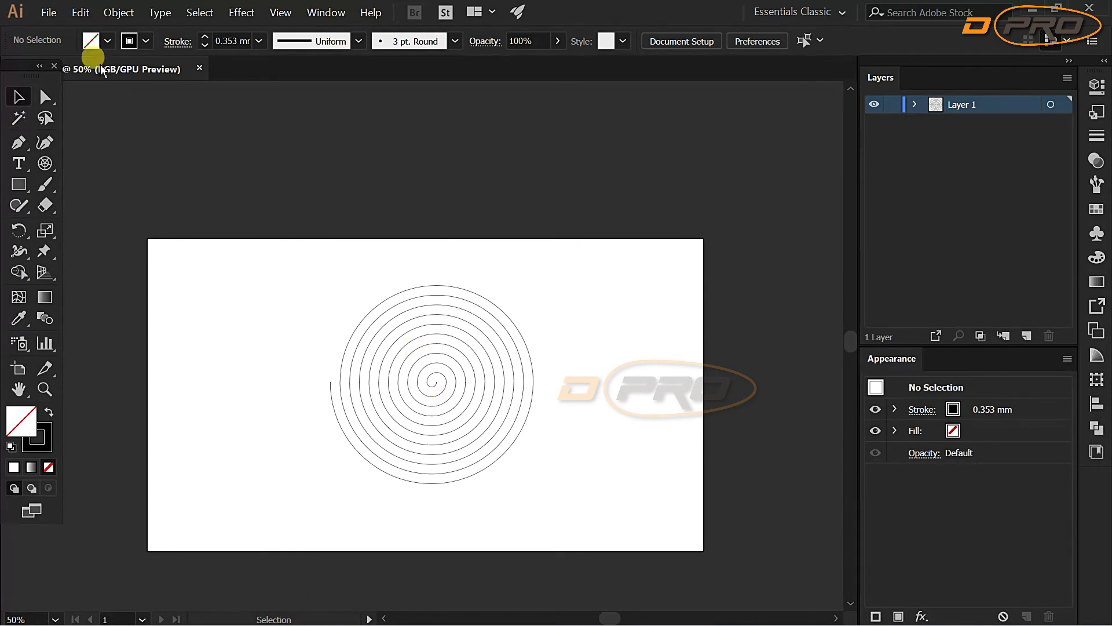
pyautogui.click(145, 41)
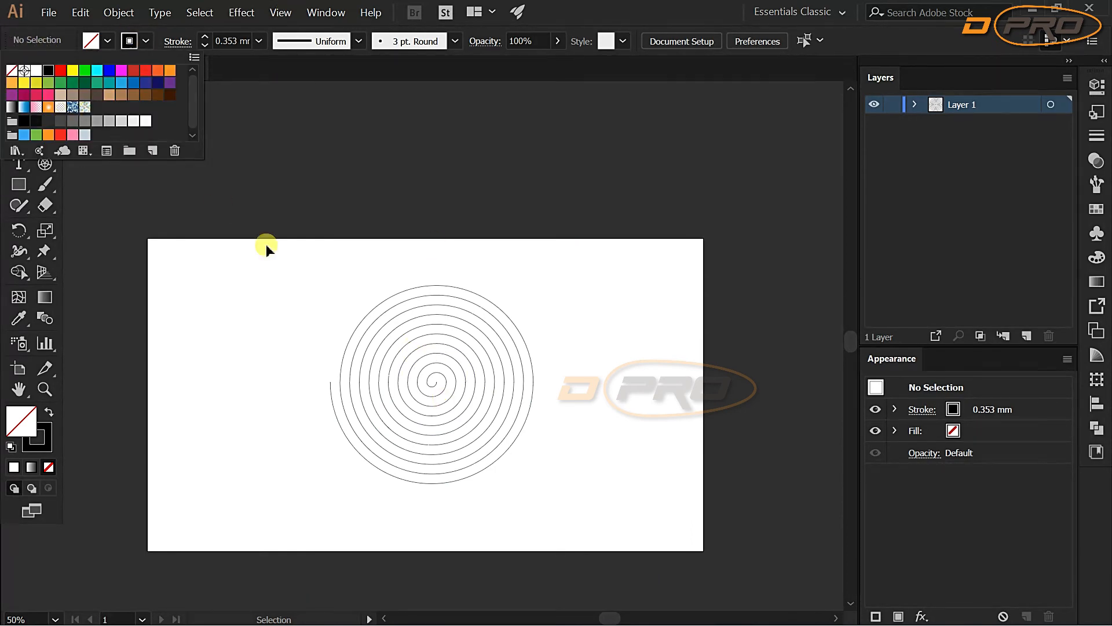
pyautogui.click(273, 280)
pyautogui.moveTo(241, 263); pyautogui.dragTo(573, 518)
pyautogui.rightClick(421, 347)
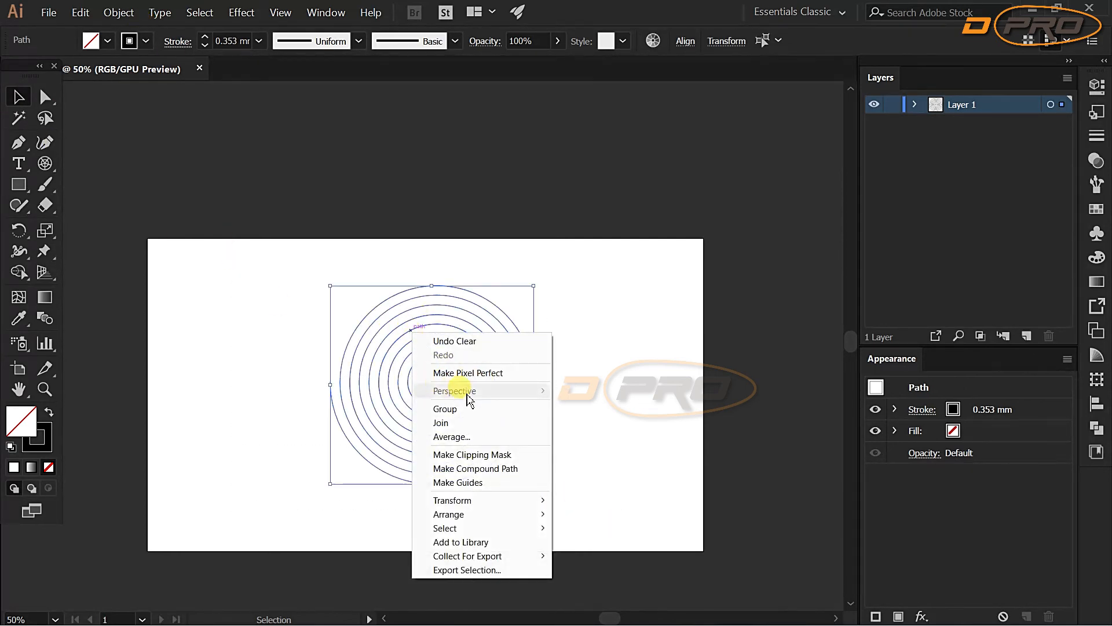
pyautogui.click(446, 408)
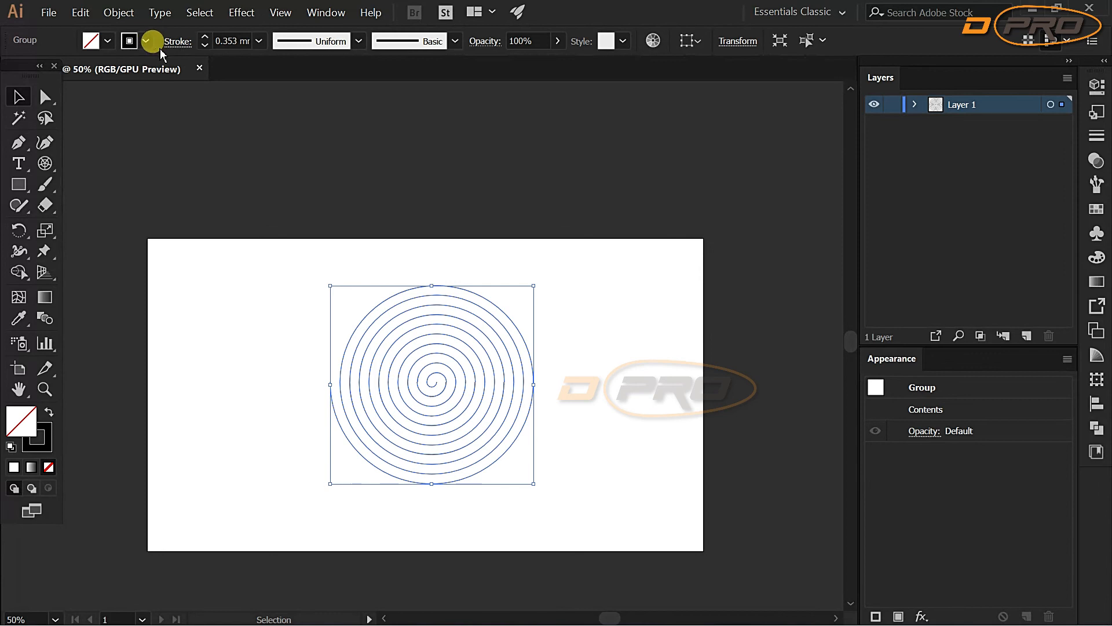
# Set the grouped spiral's stroke color to red and deselect it
pyautogui.click(146, 40)
pyautogui.click(64, 70)
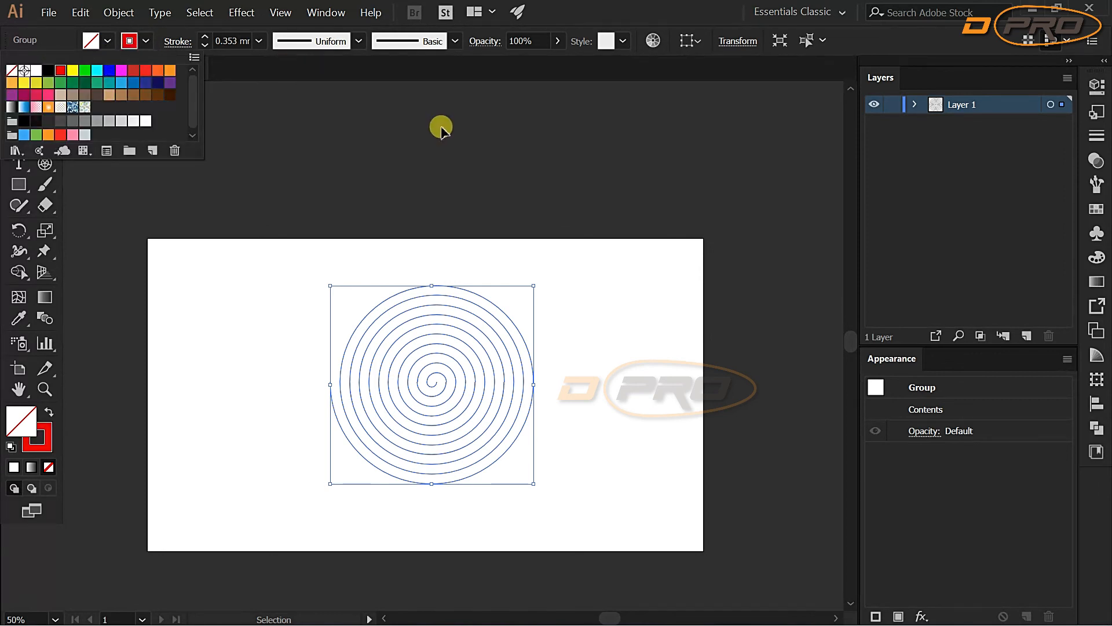
pyautogui.click(439, 124)
pyautogui.click(633, 372)
# Select the spiral group, increase its stroke weight to 3 mm, and deselect it
pyautogui.moveTo(249, 238); pyautogui.dragTo(544, 458)
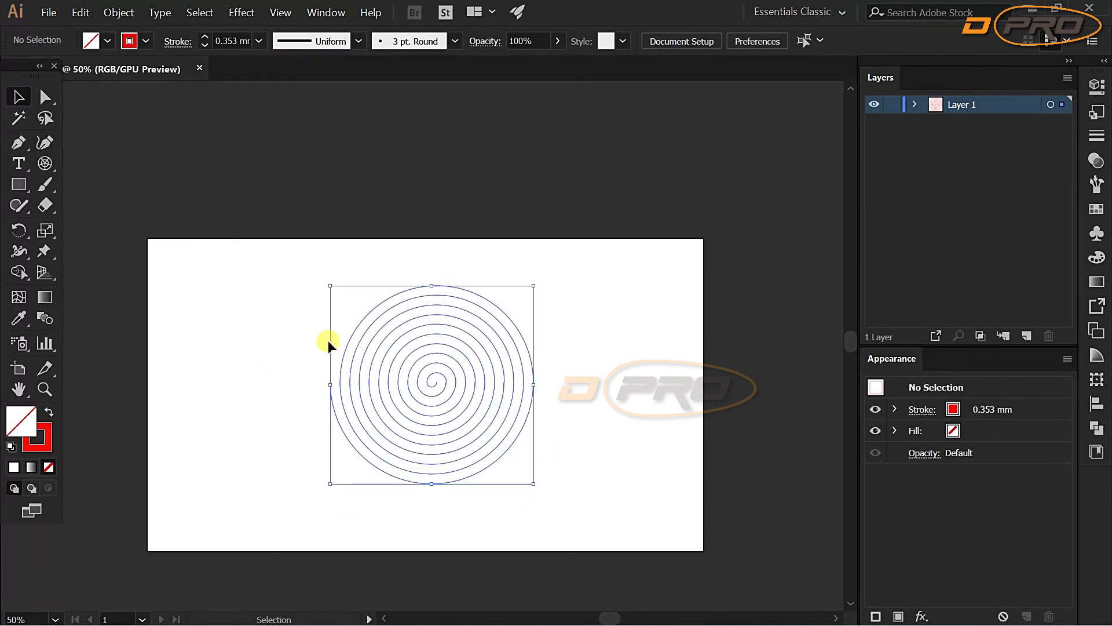
pyautogui.click(205, 37)
pyautogui.click(205, 36)
pyautogui.click(206, 37)
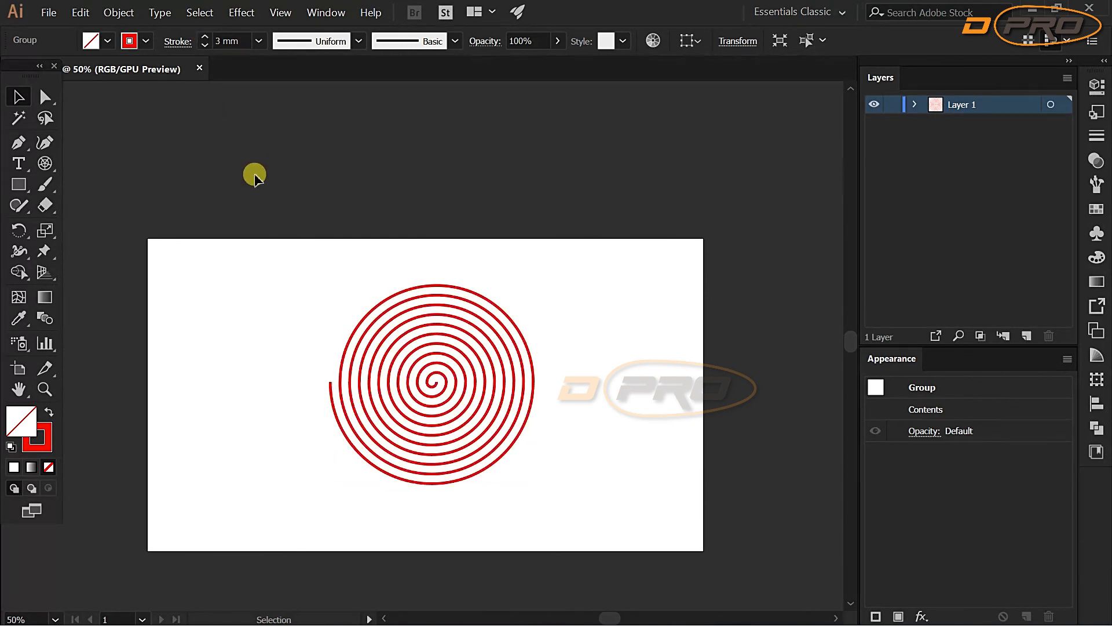
pyautogui.click(253, 174)
pyautogui.keyDown('alt'); pyautogui.scroll(-2, 486, 483); pyautogui.keyUp('alt')
pyautogui.keyDown('alt'); pyautogui.scroll(2, 522, 502); pyautogui.keyUp('alt')
pyautogui.keyDown('alt'); pyautogui.scroll(-1, 510, 487); pyautogui.keyUp('alt')
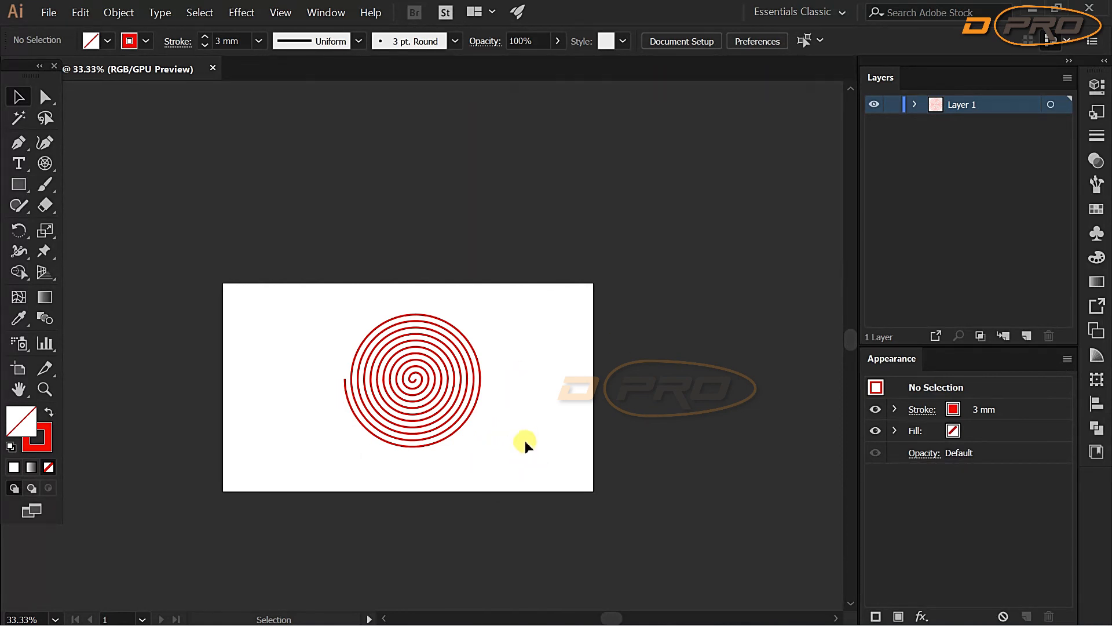
pyautogui.press('ctrl')
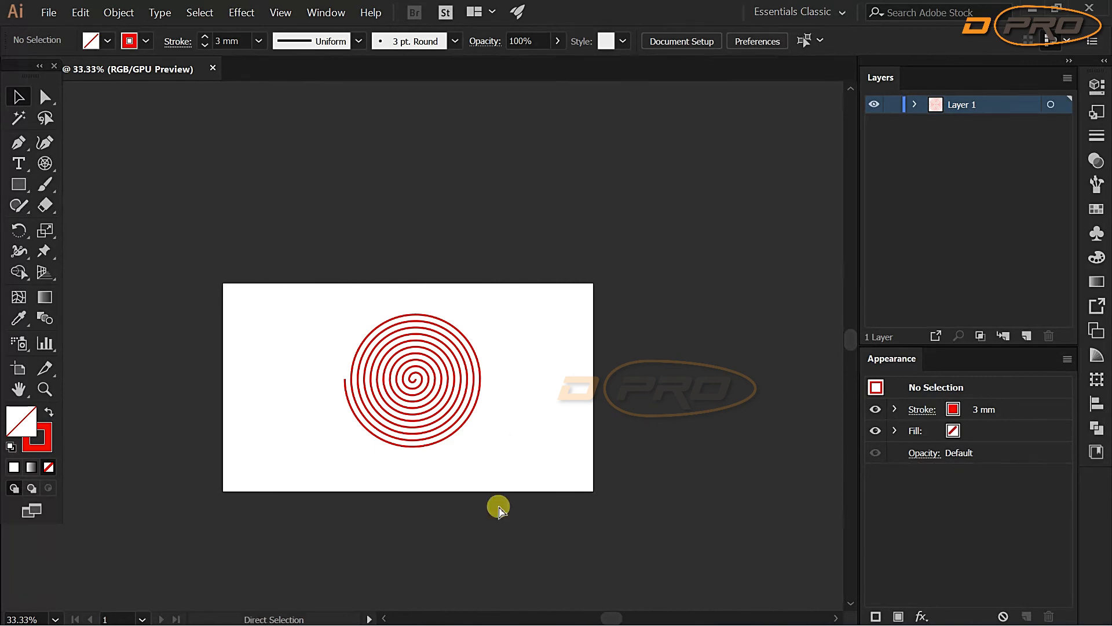